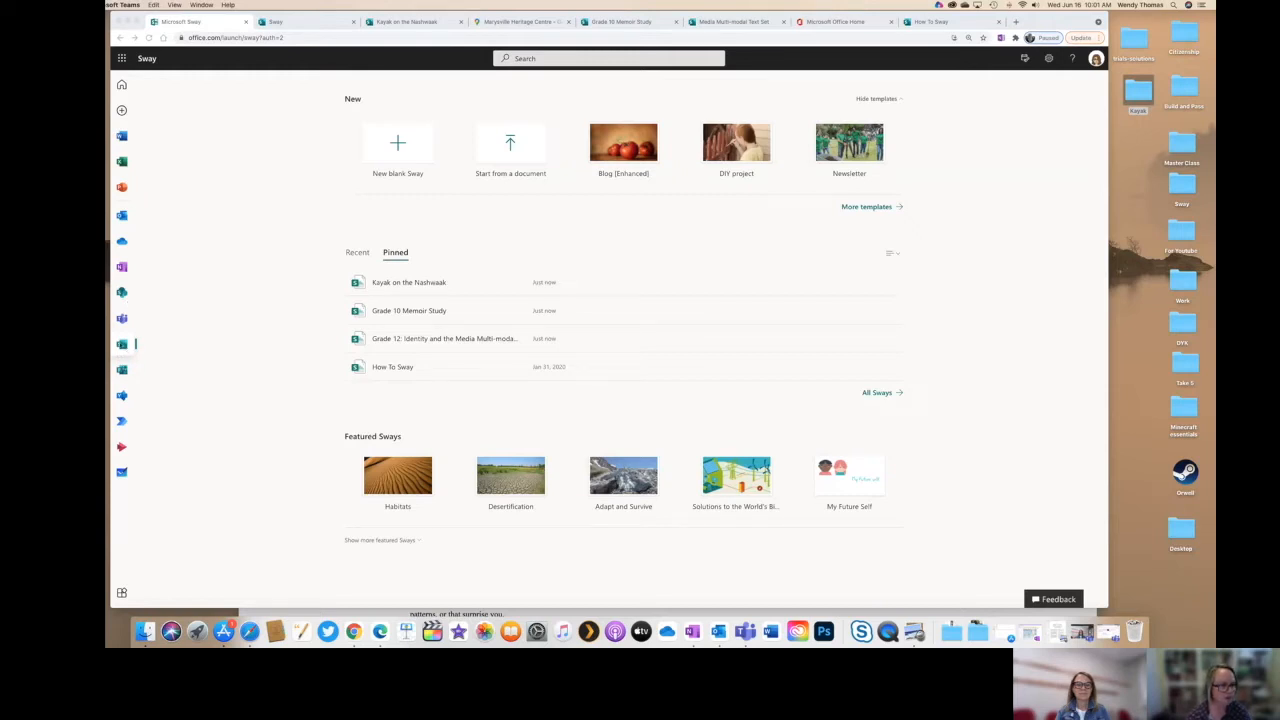
- Create a new blank Sway and title it "Kayaking the Nashwaak"
left_click(123, 345)
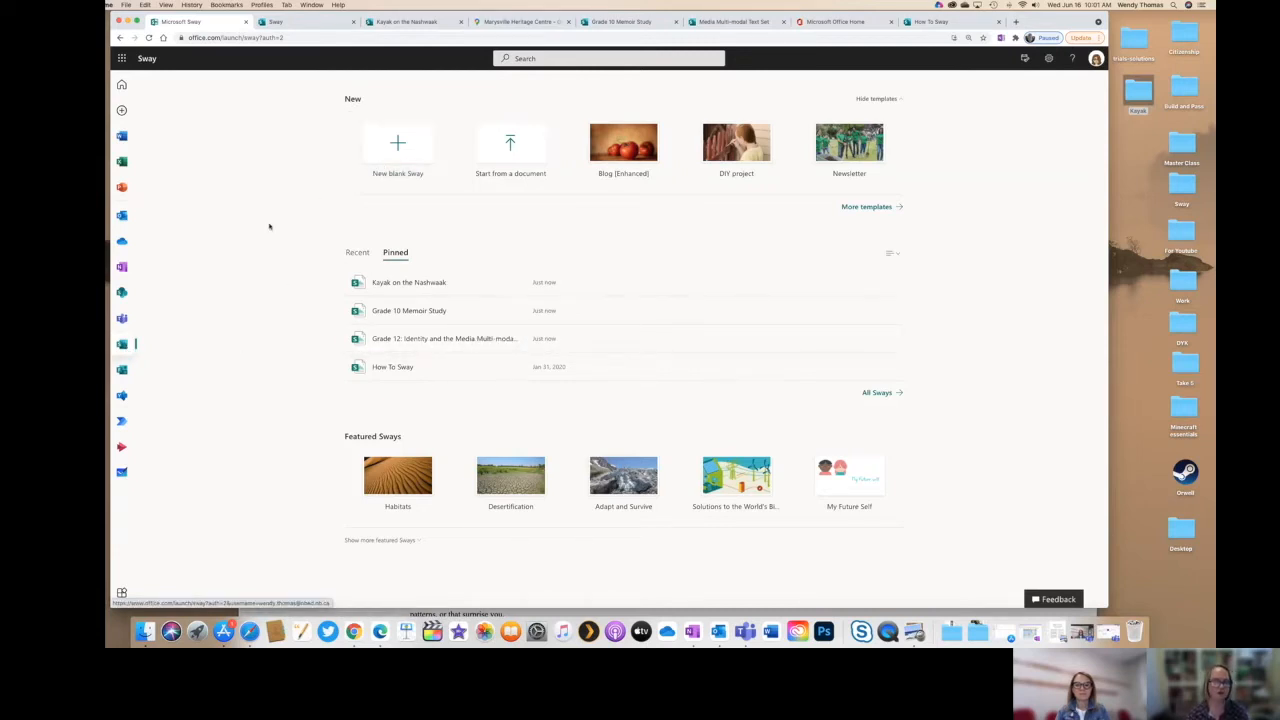
left_click(380, 148)
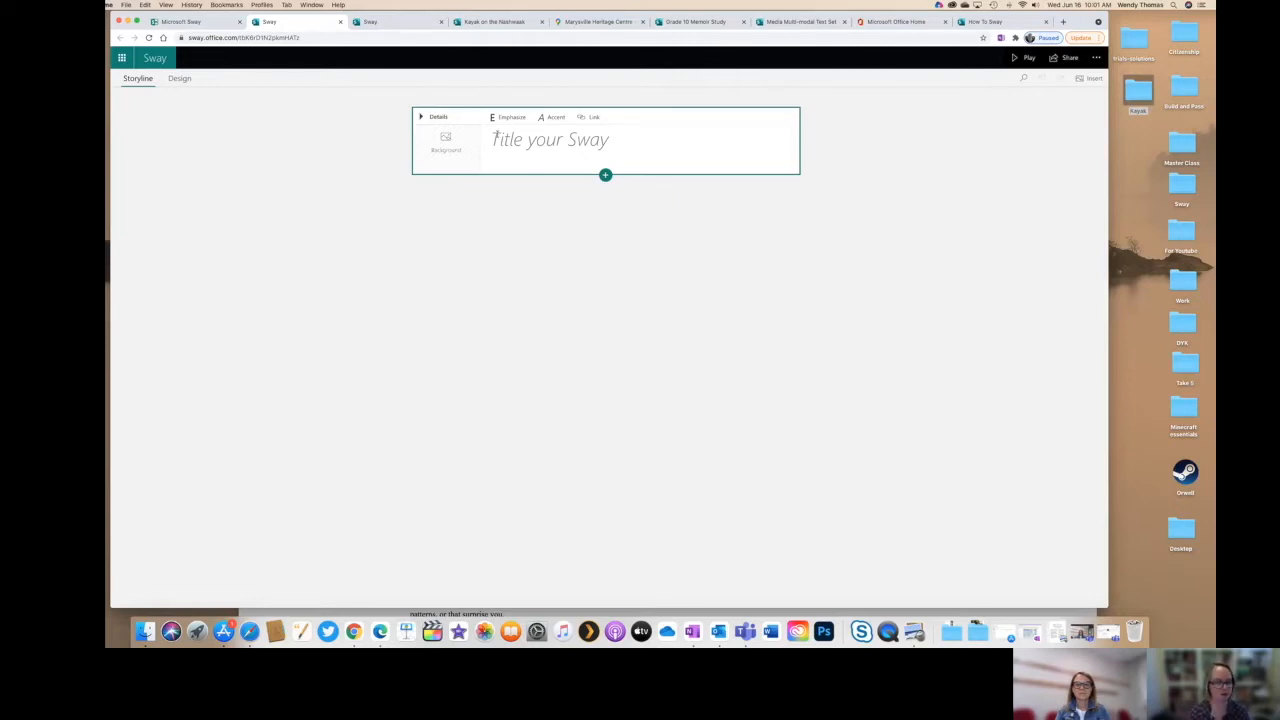
left_click(521, 142)
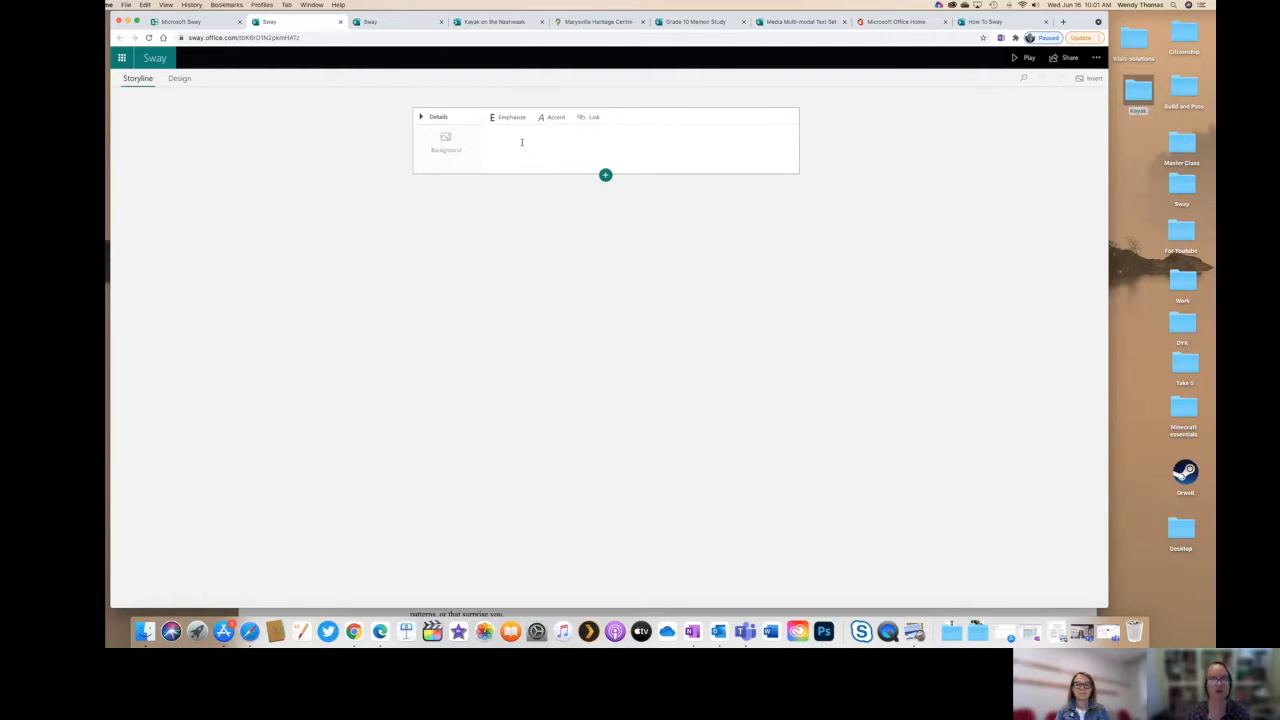
type("Kayaking th")
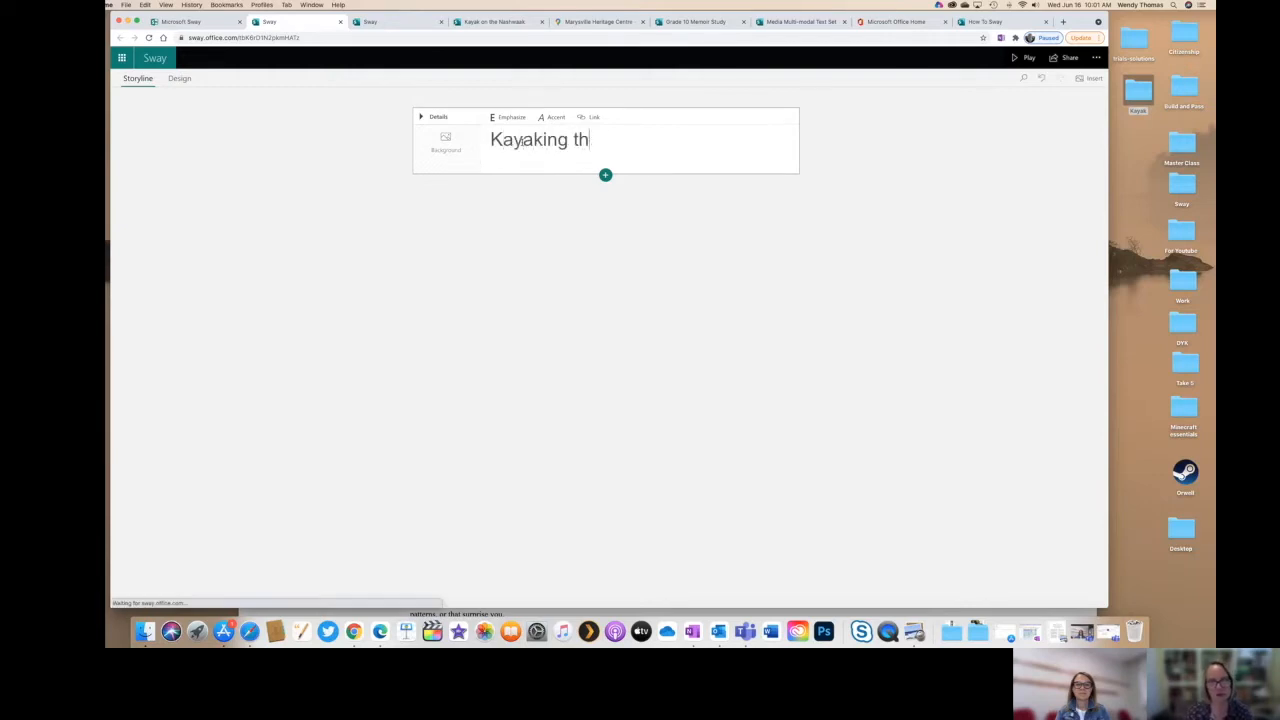
type("e Nashwaak")
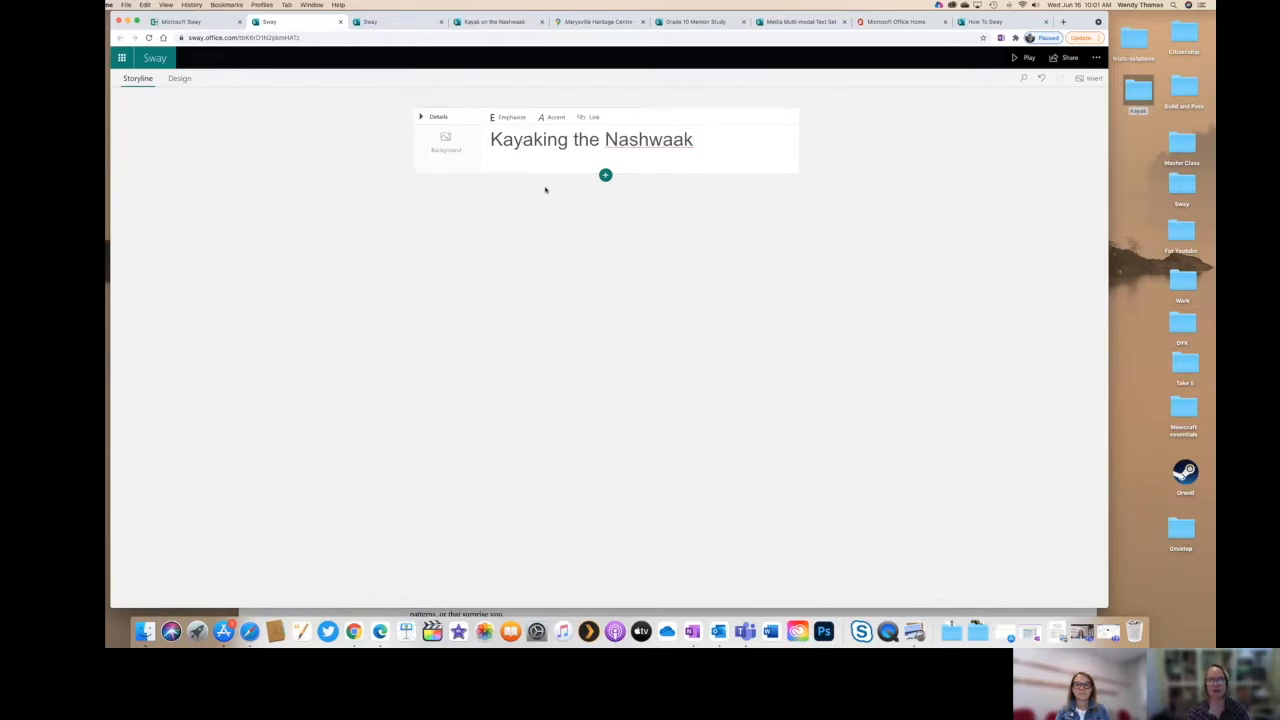
- Add an image card below the title card and search the image sources for "kayak"
left_click(605, 175)
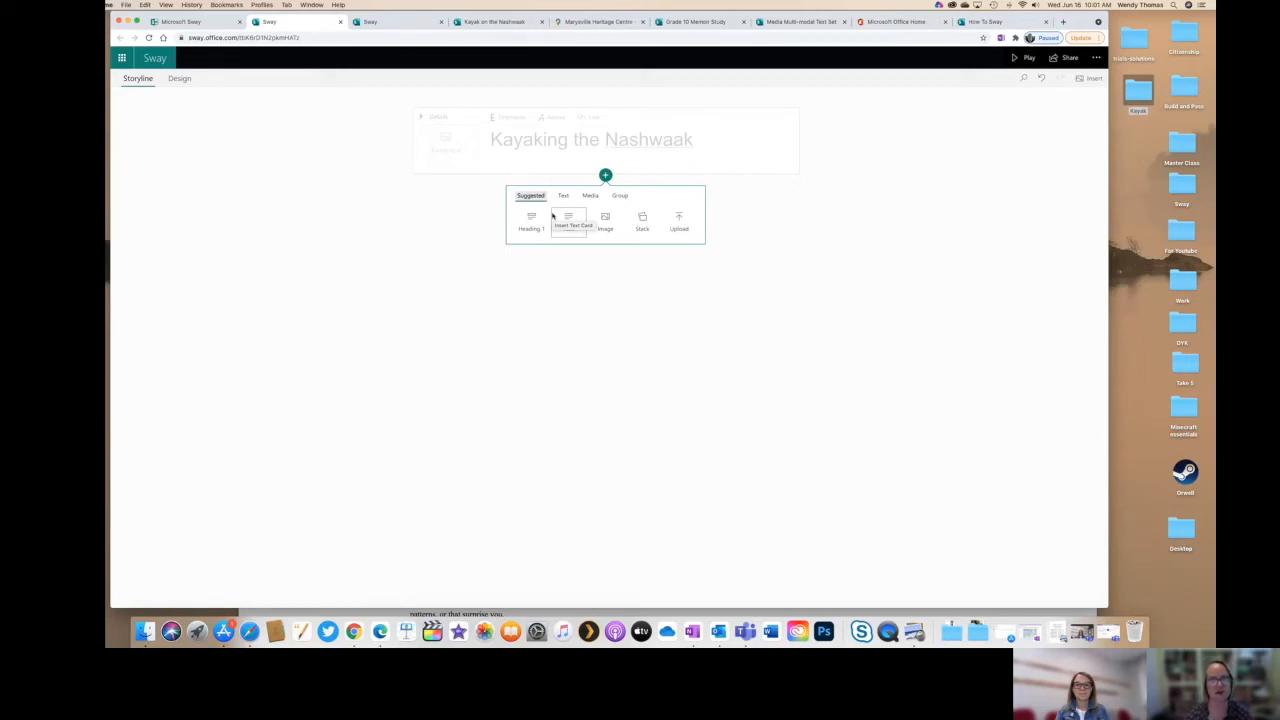
left_click(604, 220)
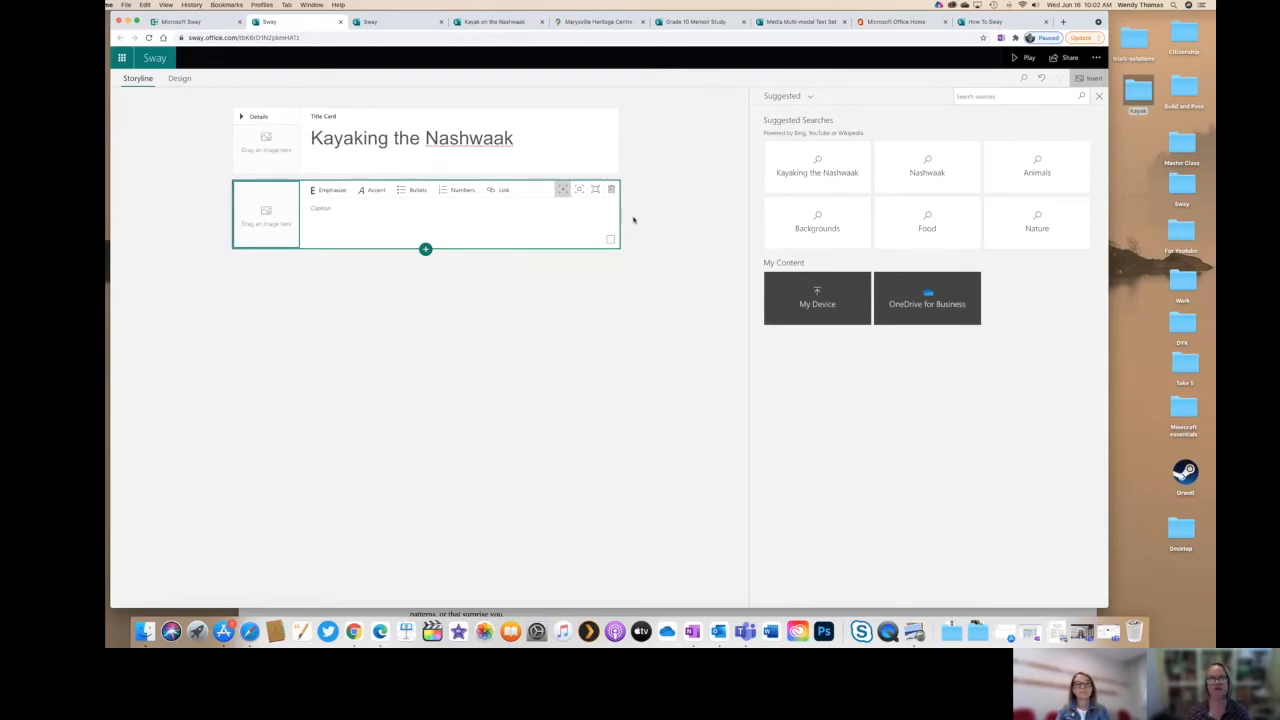
left_click(977, 96)
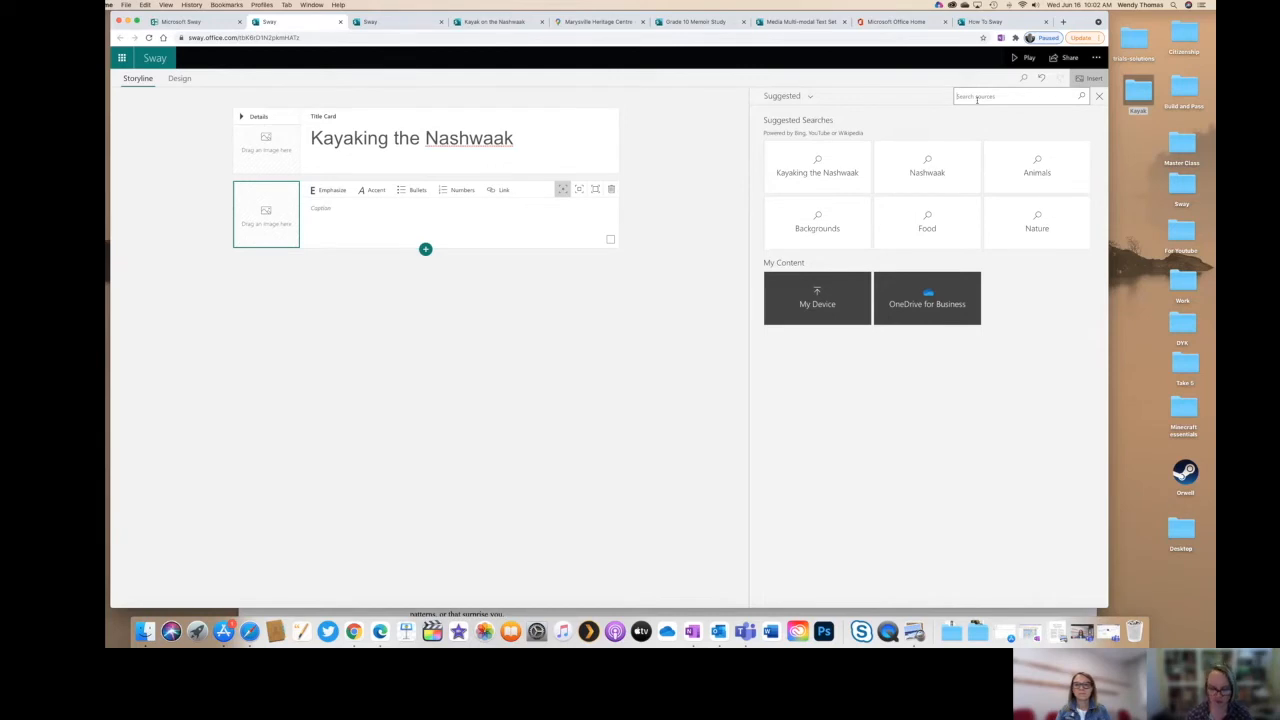
type("k")
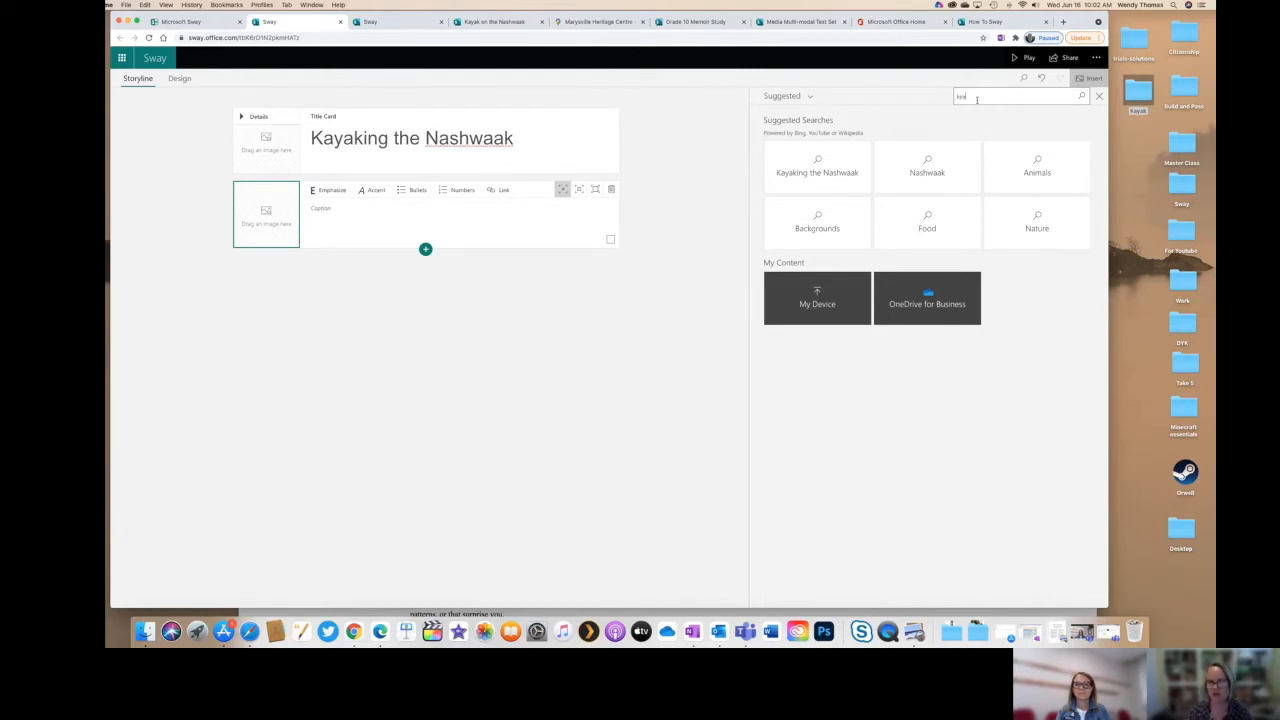
type("ayak")
key("Return")
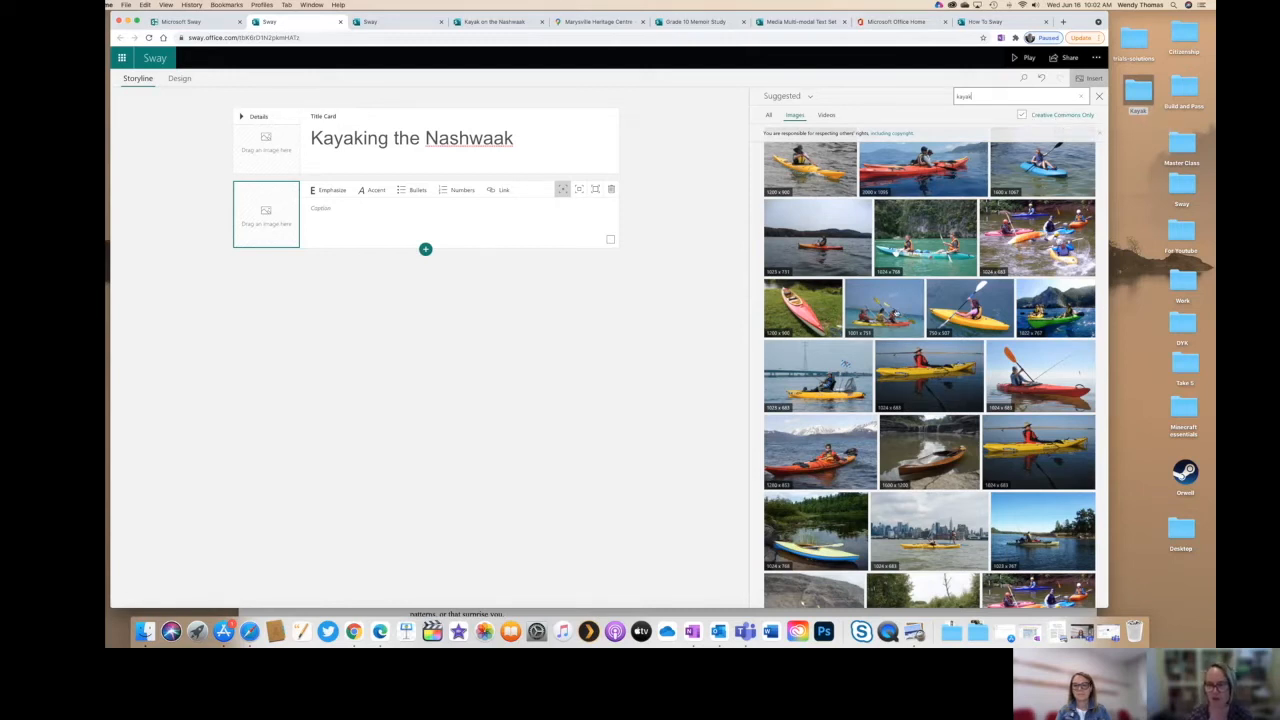
- Place the picture of the red kayak on grass in the image card and preview the Sway
left_click(815, 310)
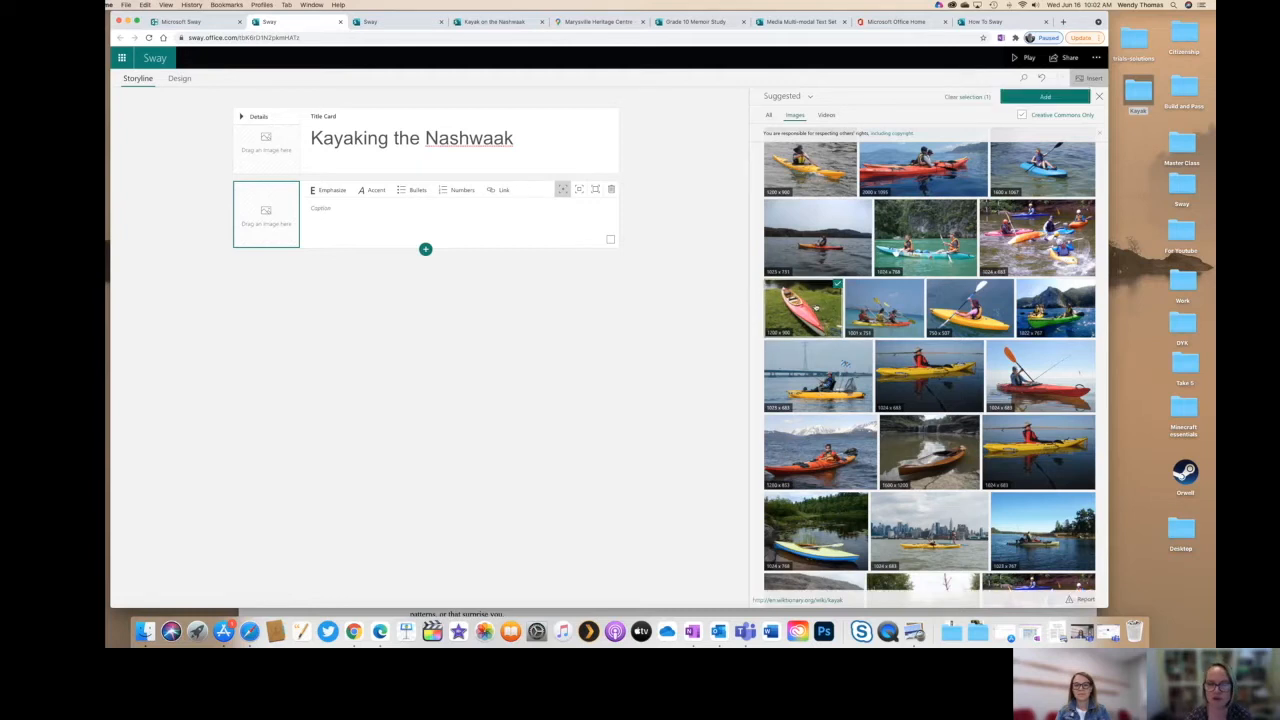
left_click_drag(815, 310, 266, 215)
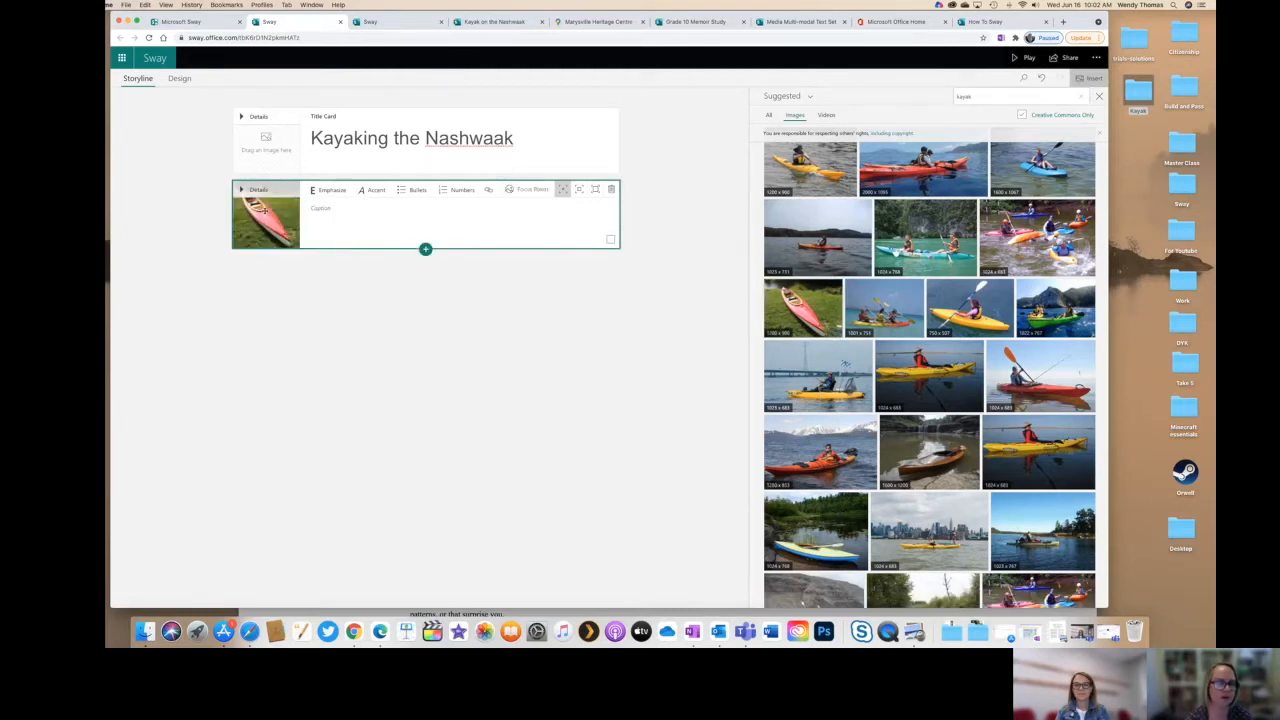
left_click(1099, 96)
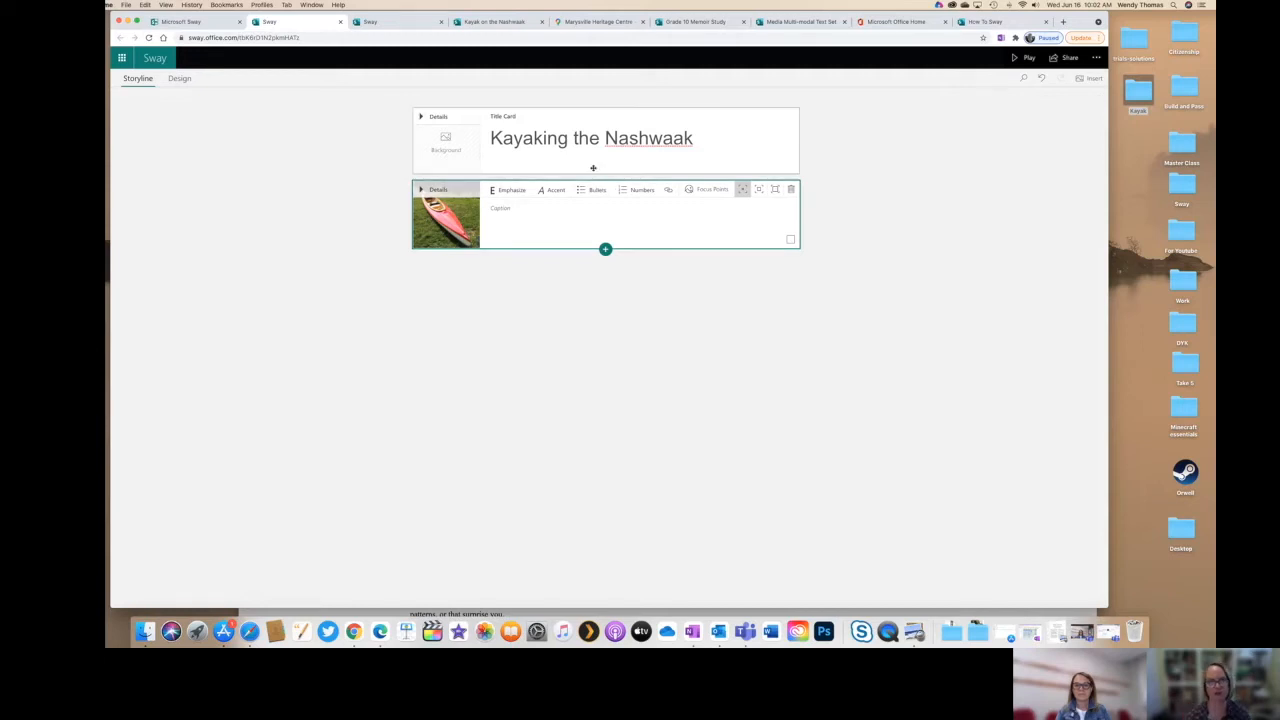
left_click(1021, 58)
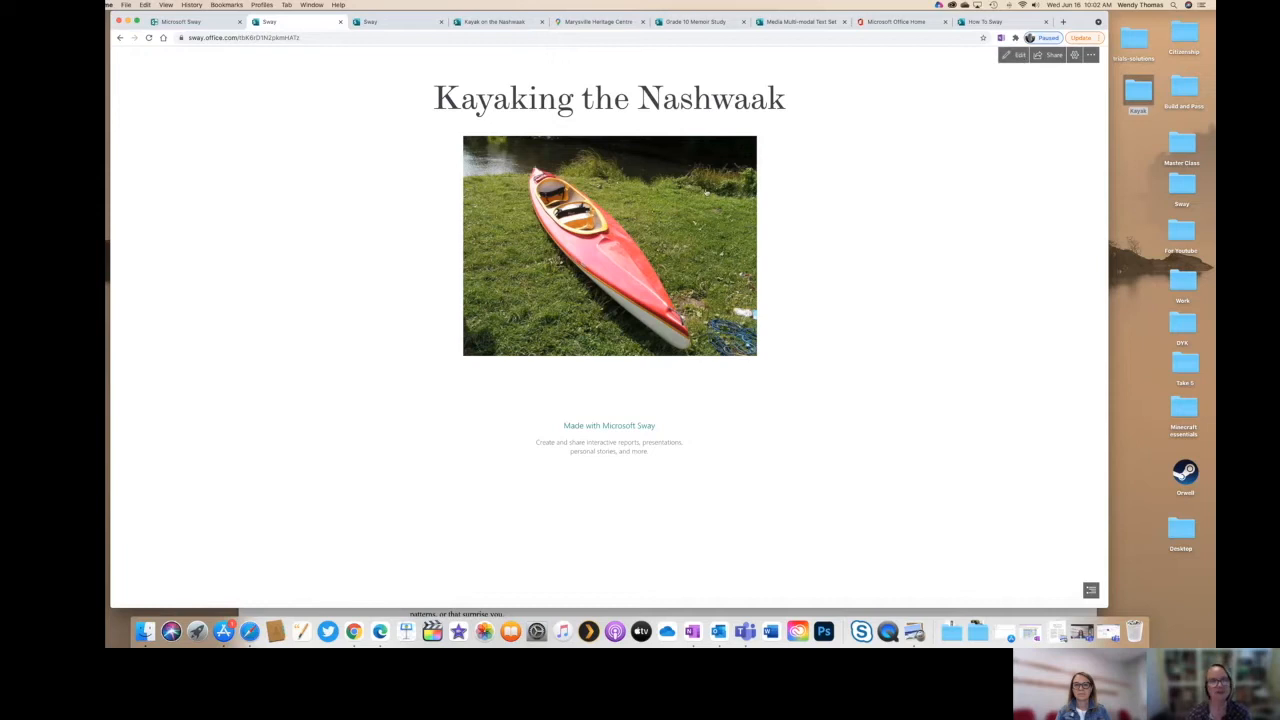
left_click(1015, 55)
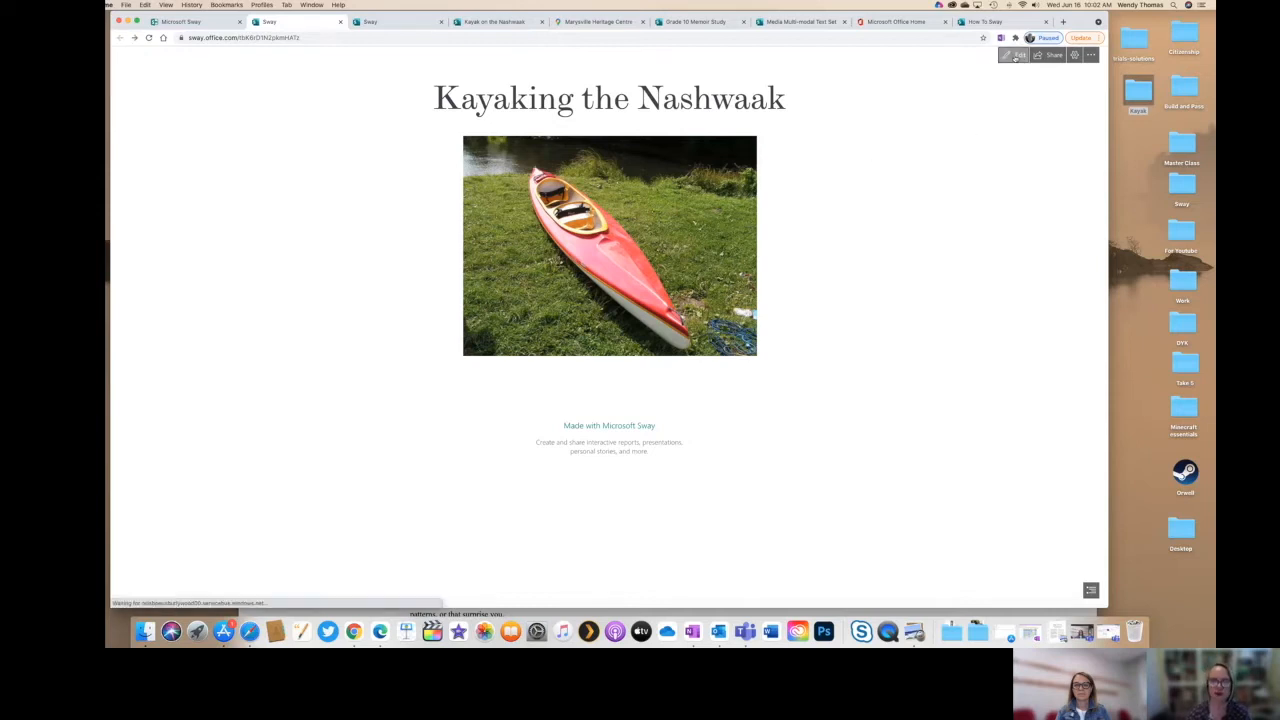
- Add a text card below the image reading "In May we kayaked the Nashwaak" and preview the Sway
left_click(605, 250)
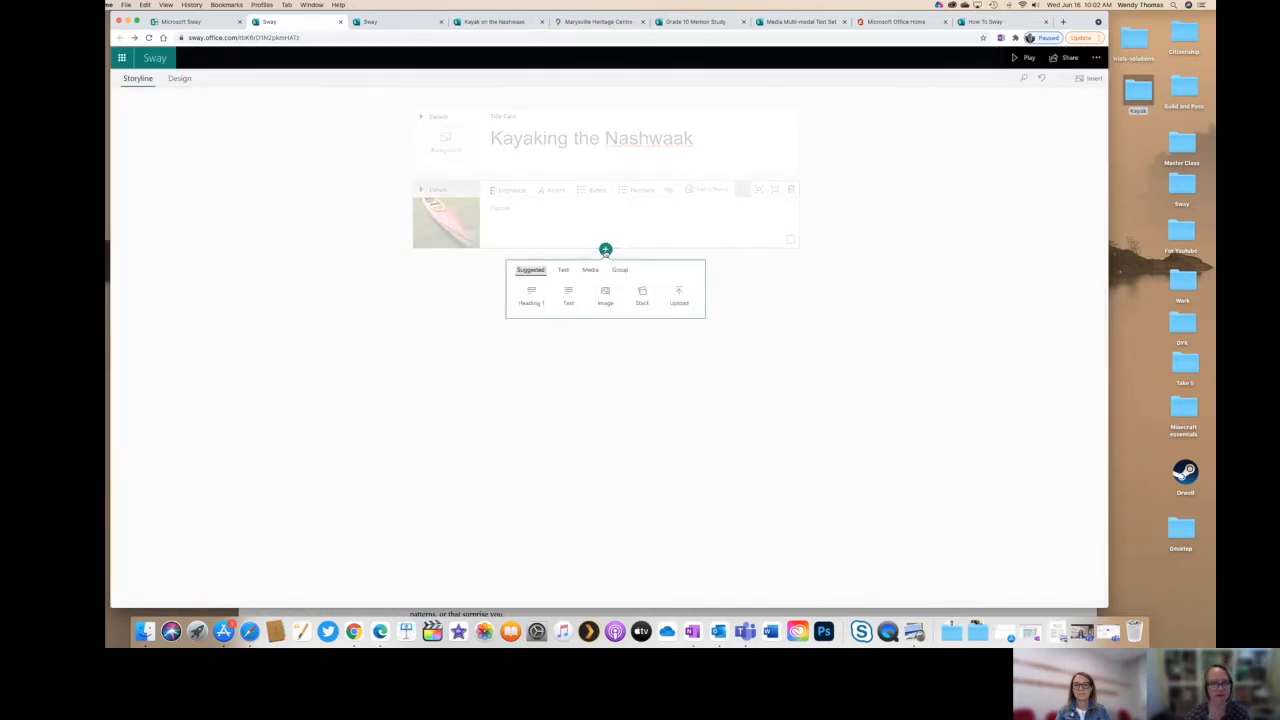
left_click(567, 292)
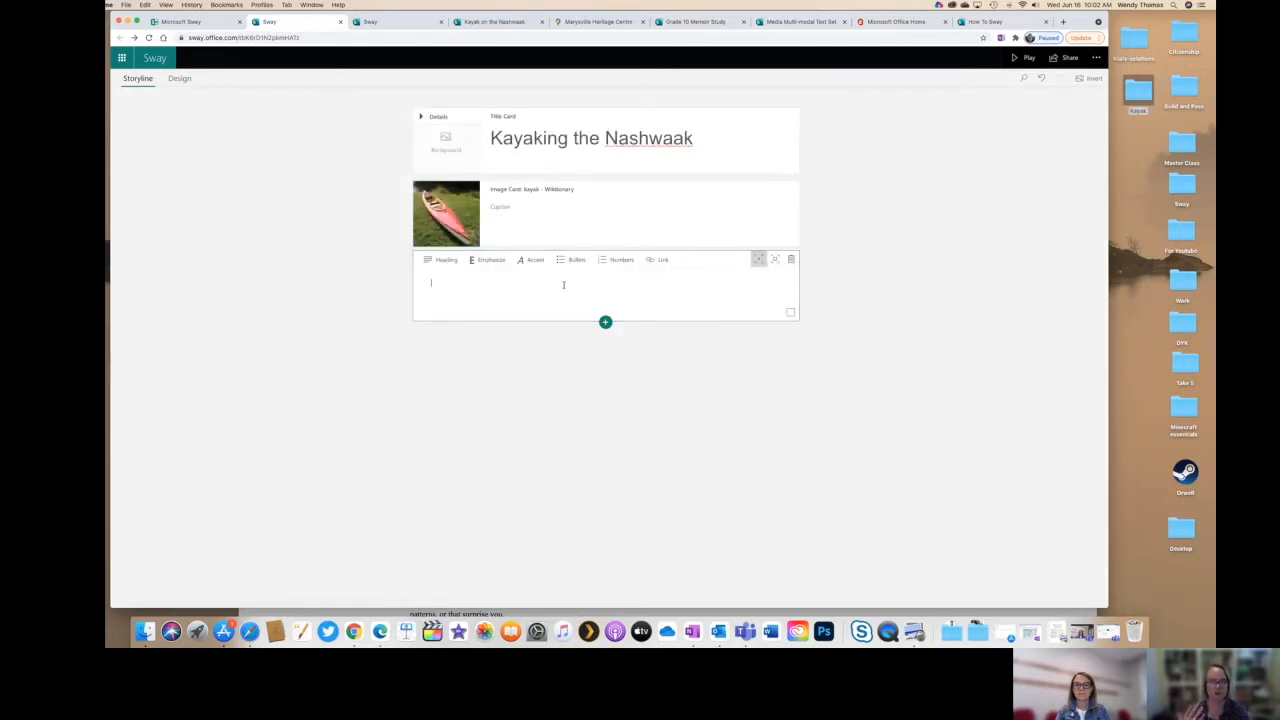
type("In")
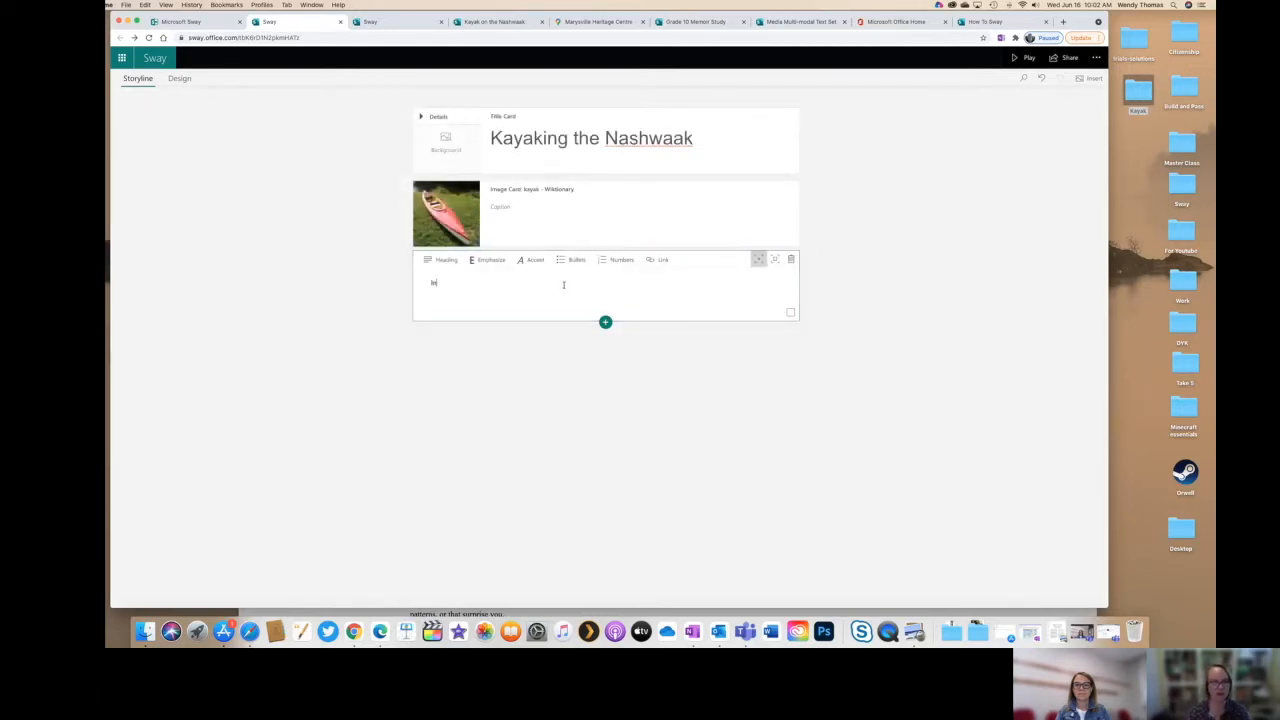
type(" May we kayaked the Nashwaak")
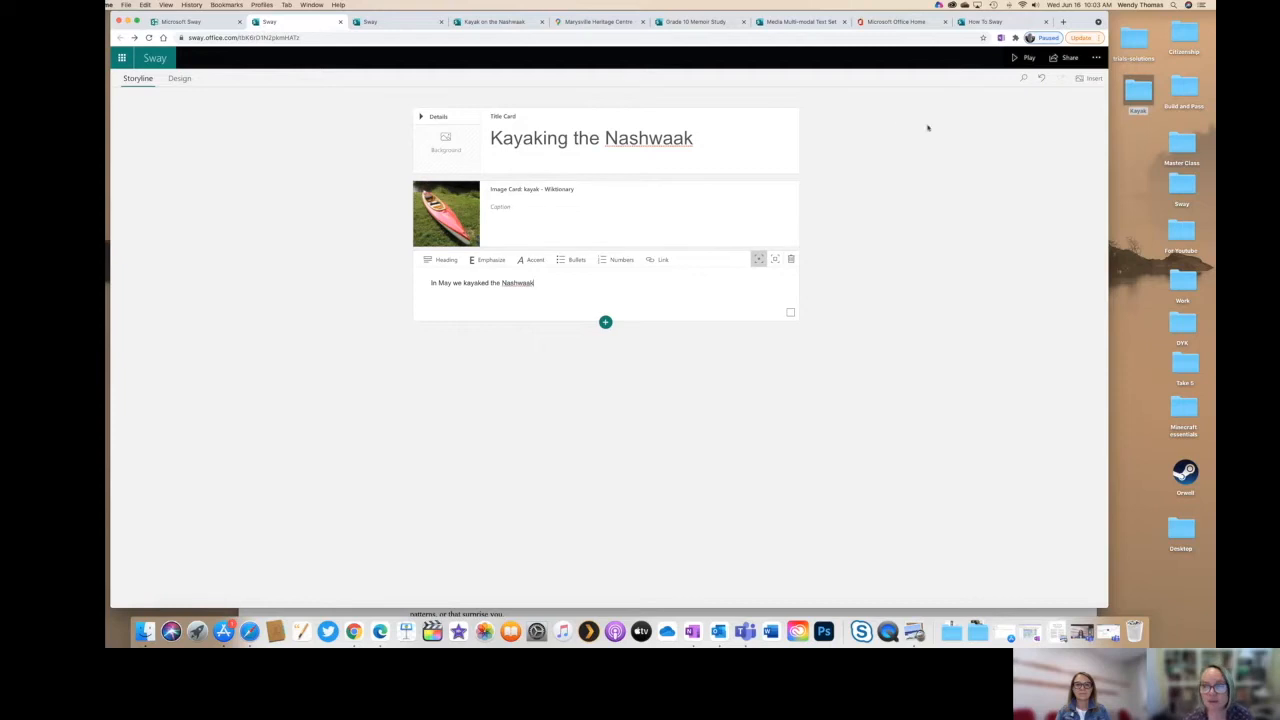
left_click(1024, 57)
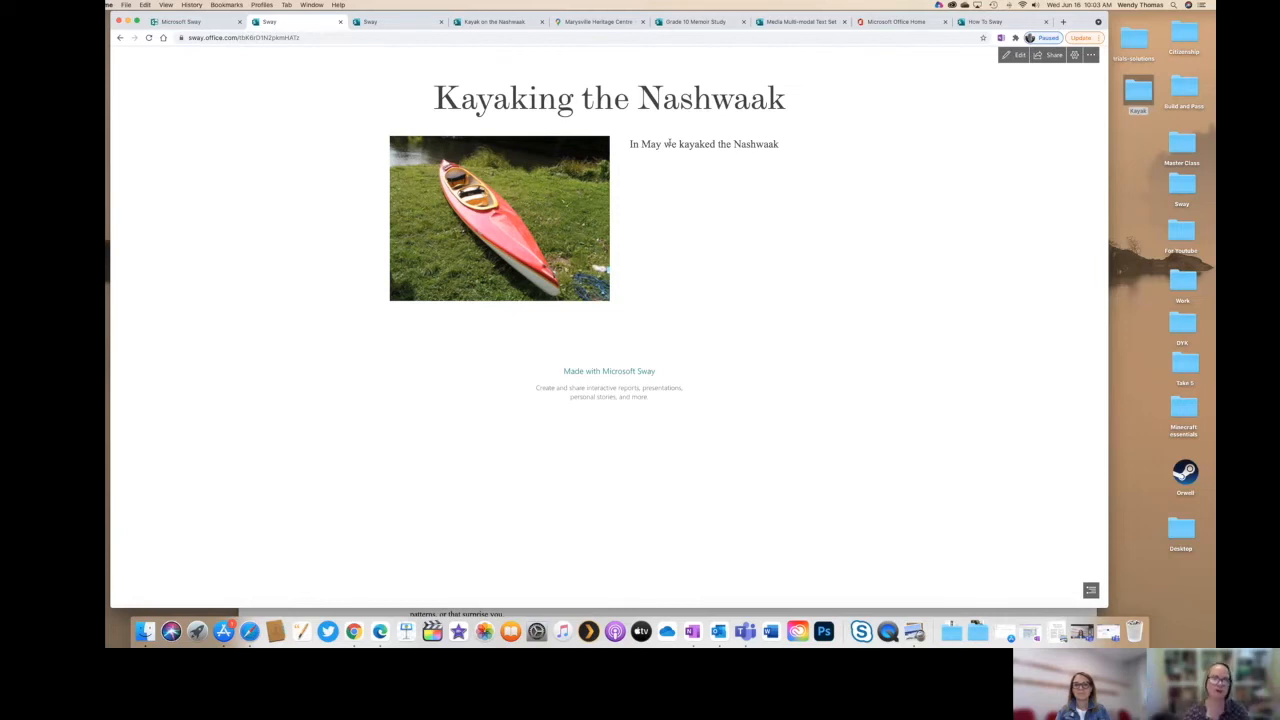
- Switch to the existing "Kayak on the Nashwaak" Sway, play it and view it down to the aerial photo
left_click(472, 24)
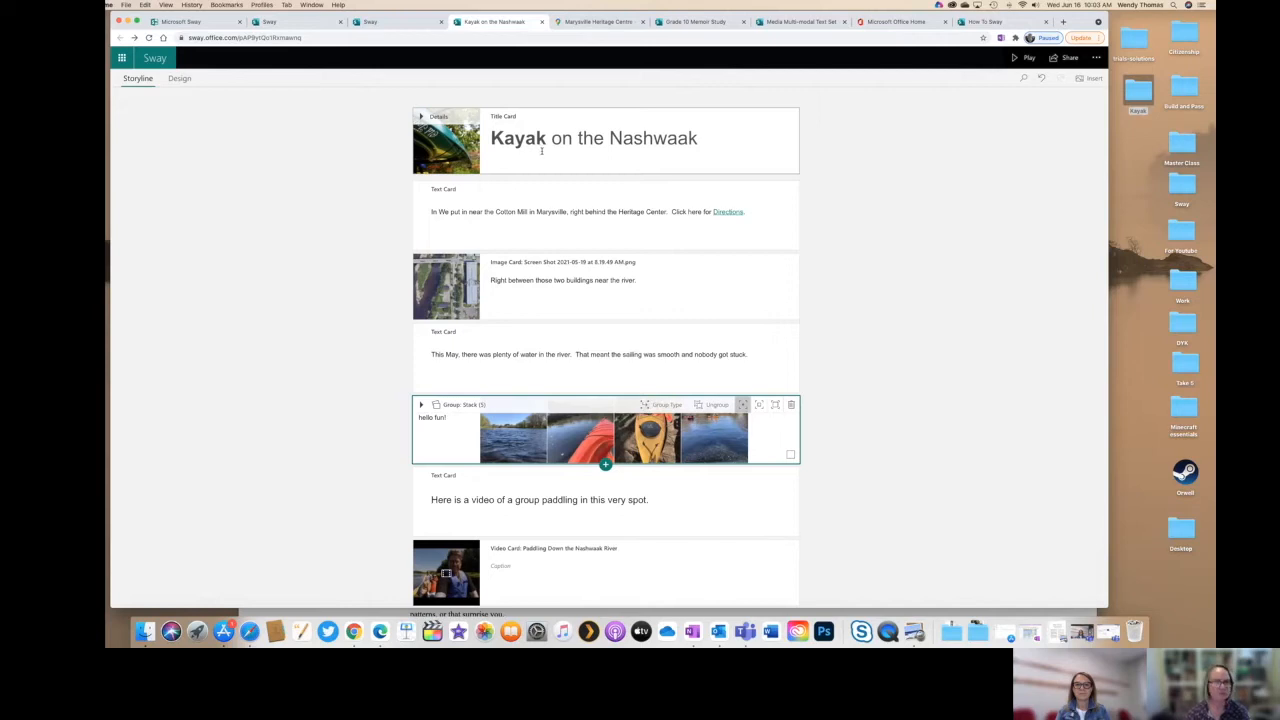
scroll(542, 150, "down", 1)
scroll(542, 150, "up", 1)
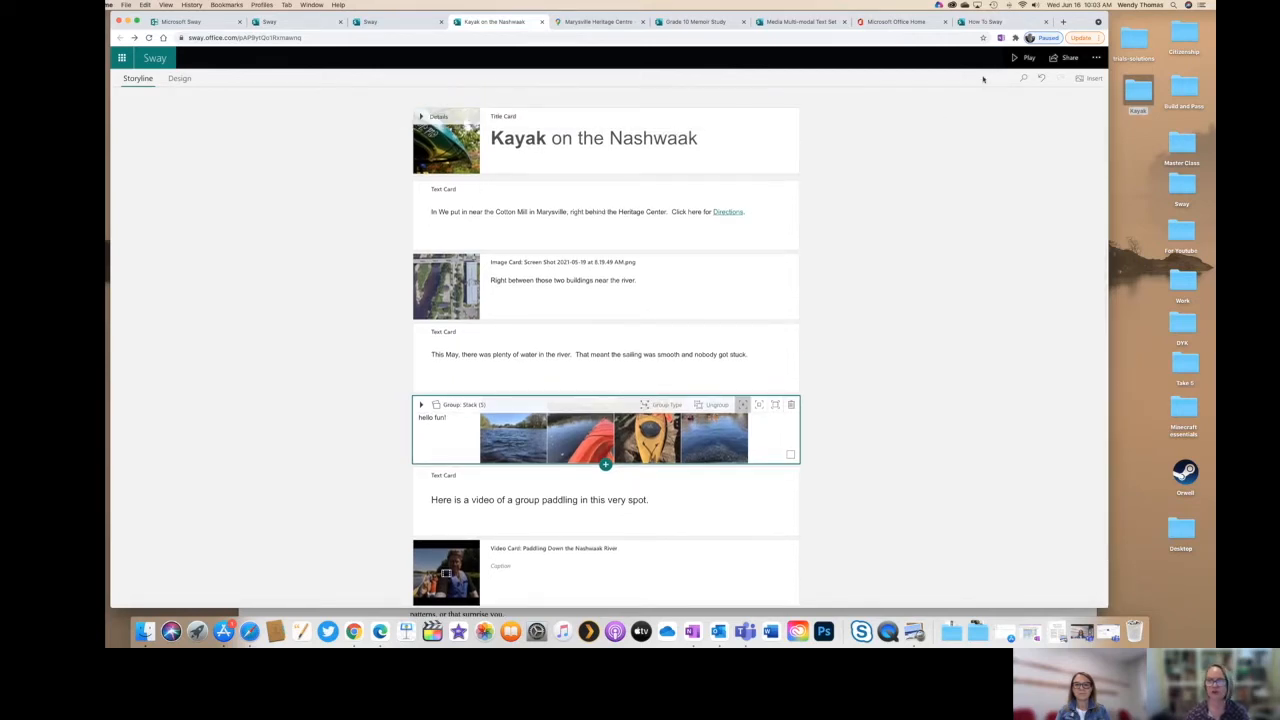
left_click(1023, 57)
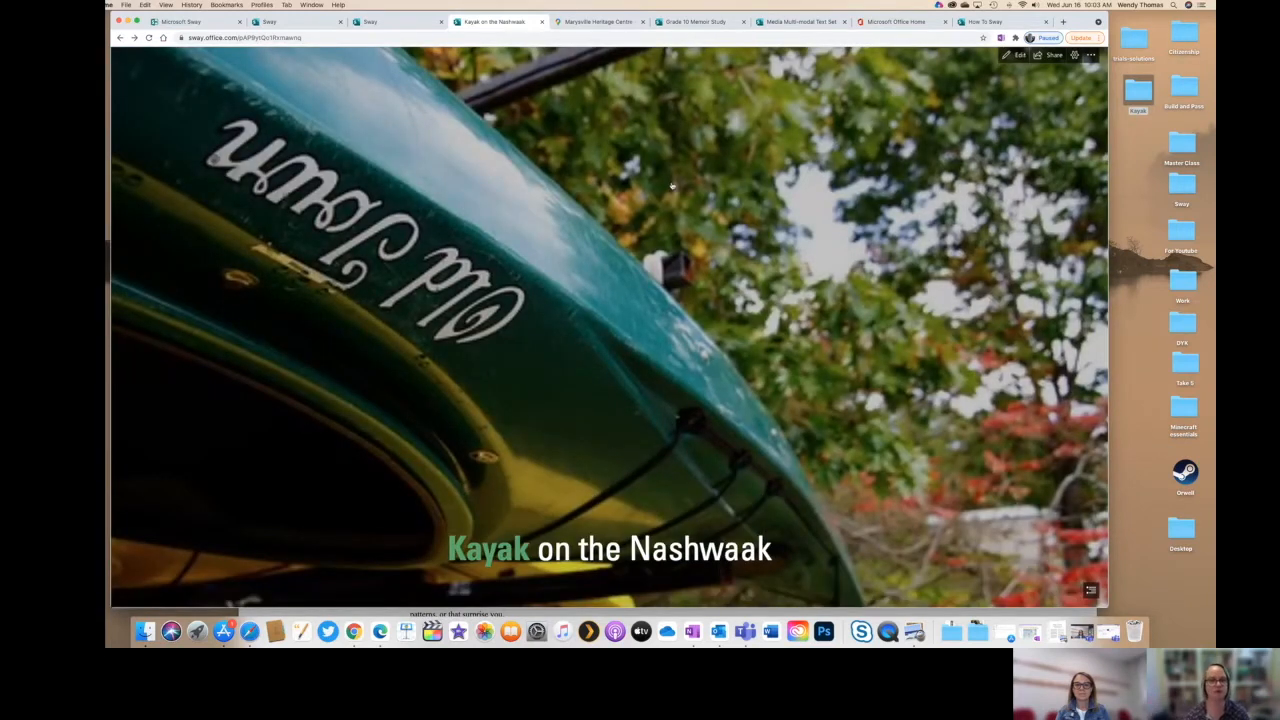
scroll(672, 186, "down", 5)
scroll(667, 188, "down", 5)
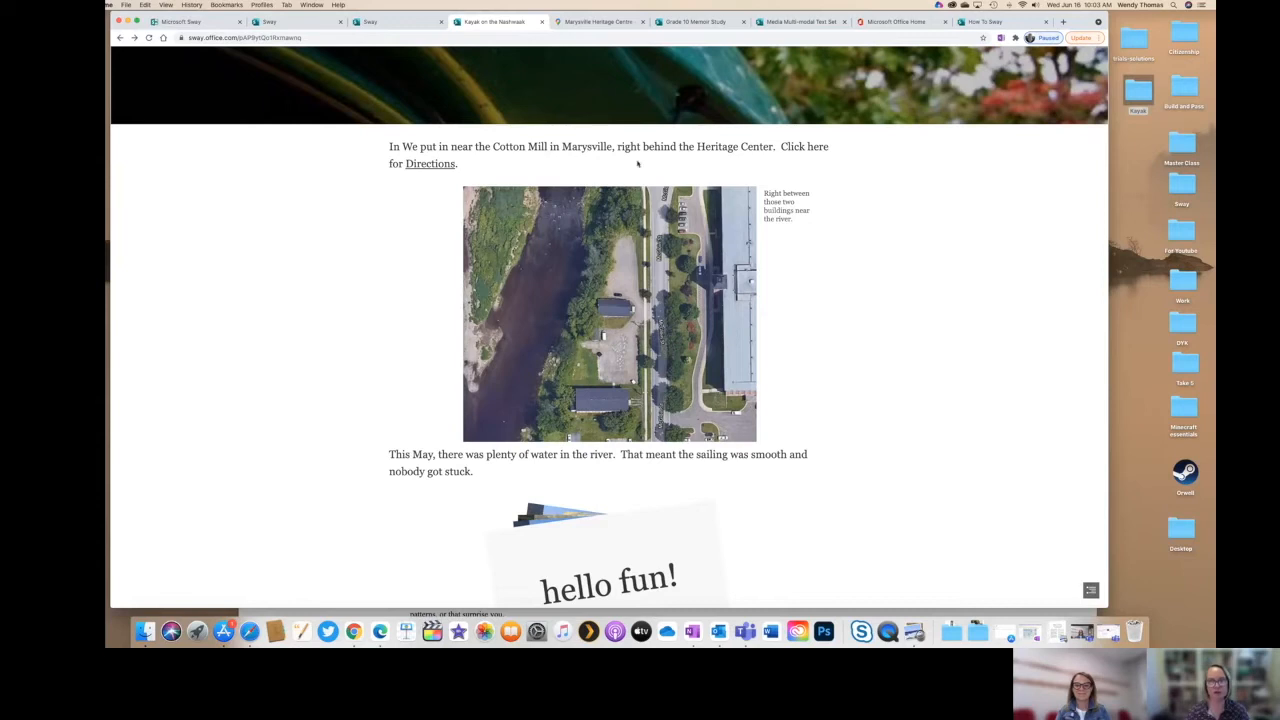
- Follow the Directions link to its map, return to the played Sway and view the content down to the photo stack
left_click(430, 164)
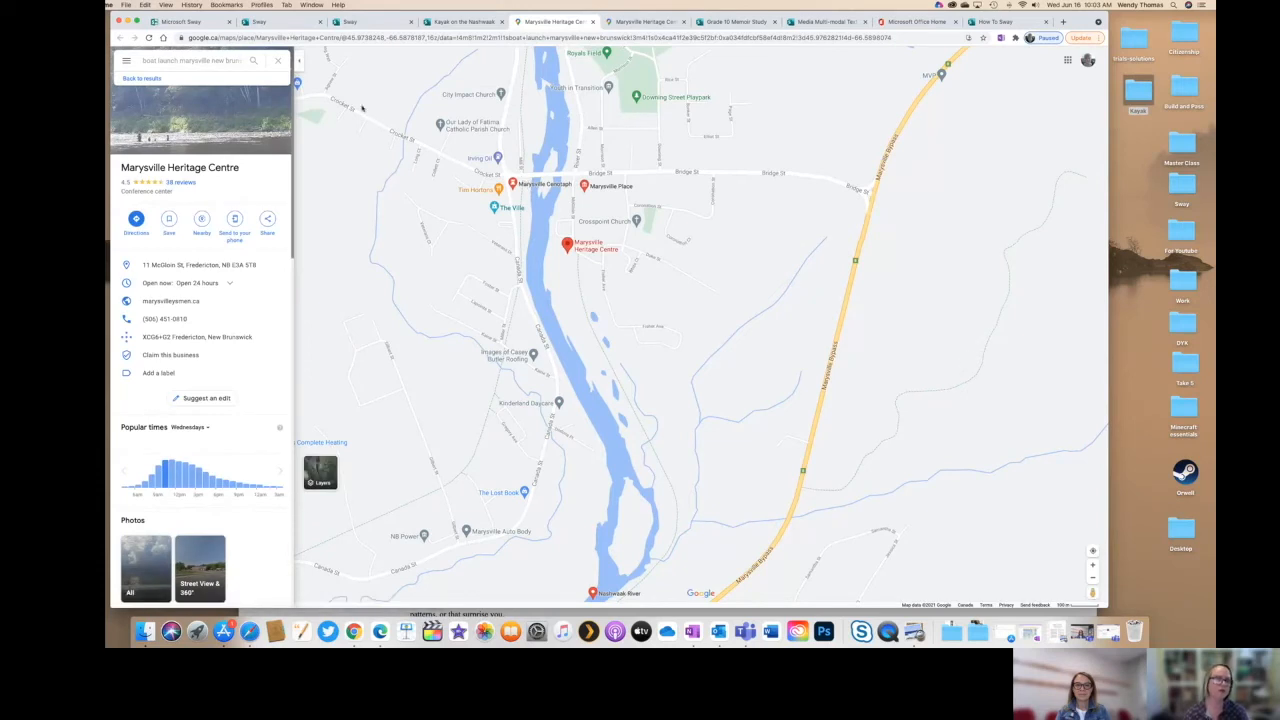
left_click(460, 21)
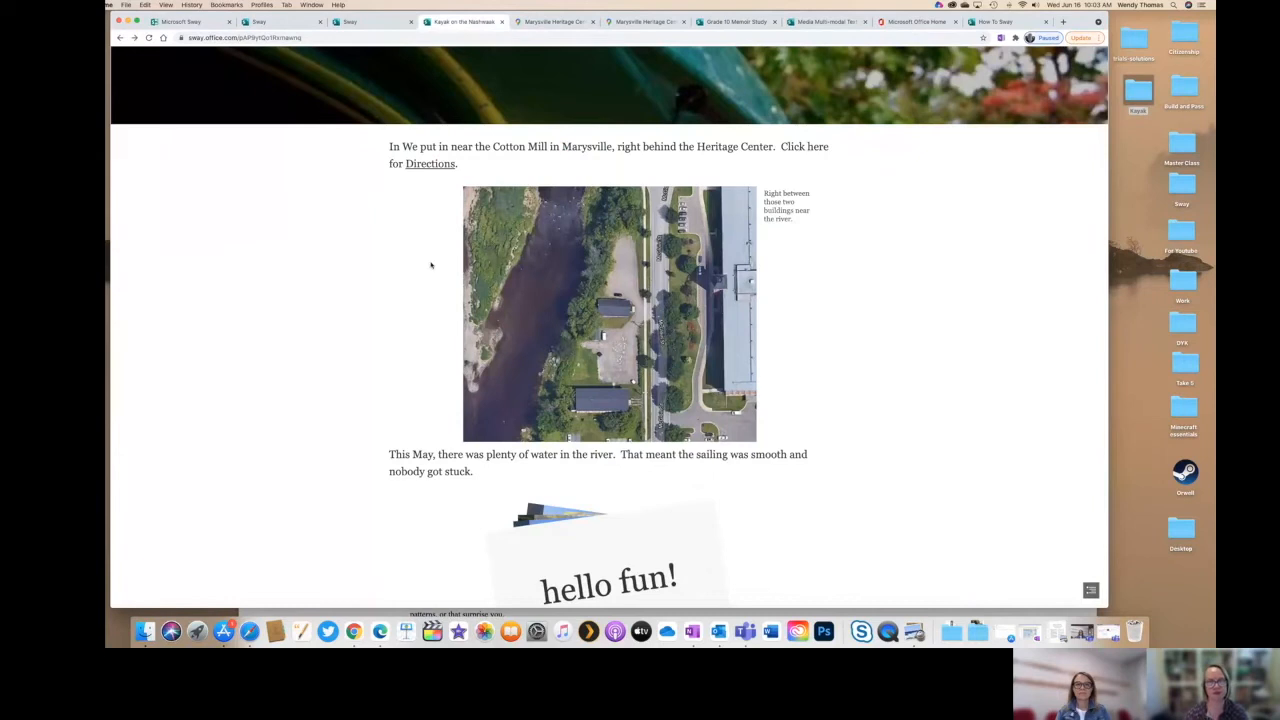
scroll(520, 255, "down", 3)
scroll(539, 268, "up", 2)
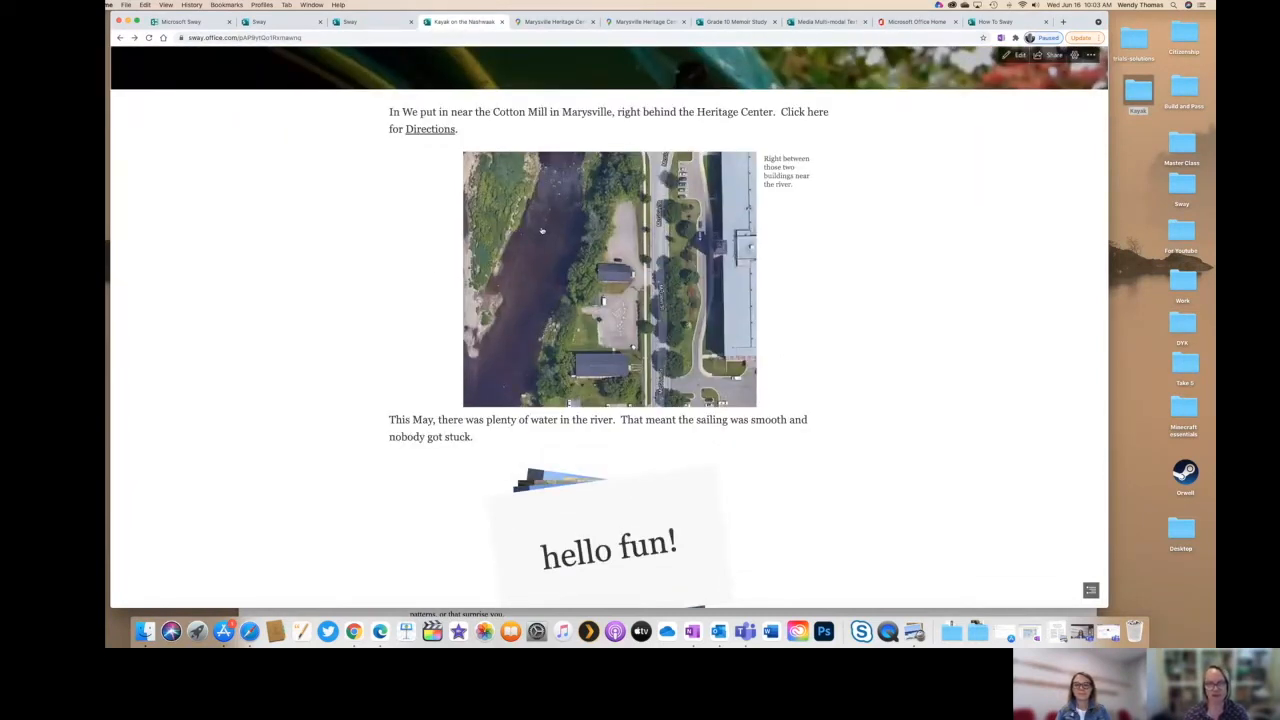
scroll(588, 244, "down", 2)
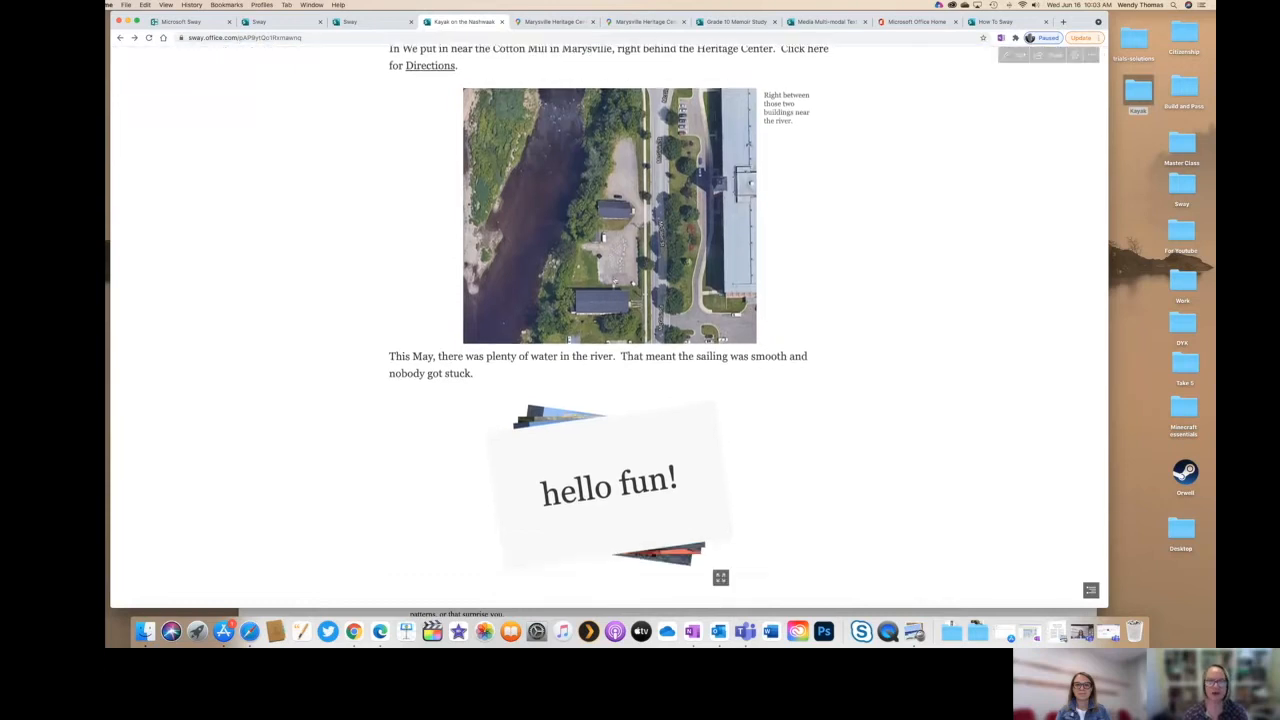
scroll(789, 90, "down", 2)
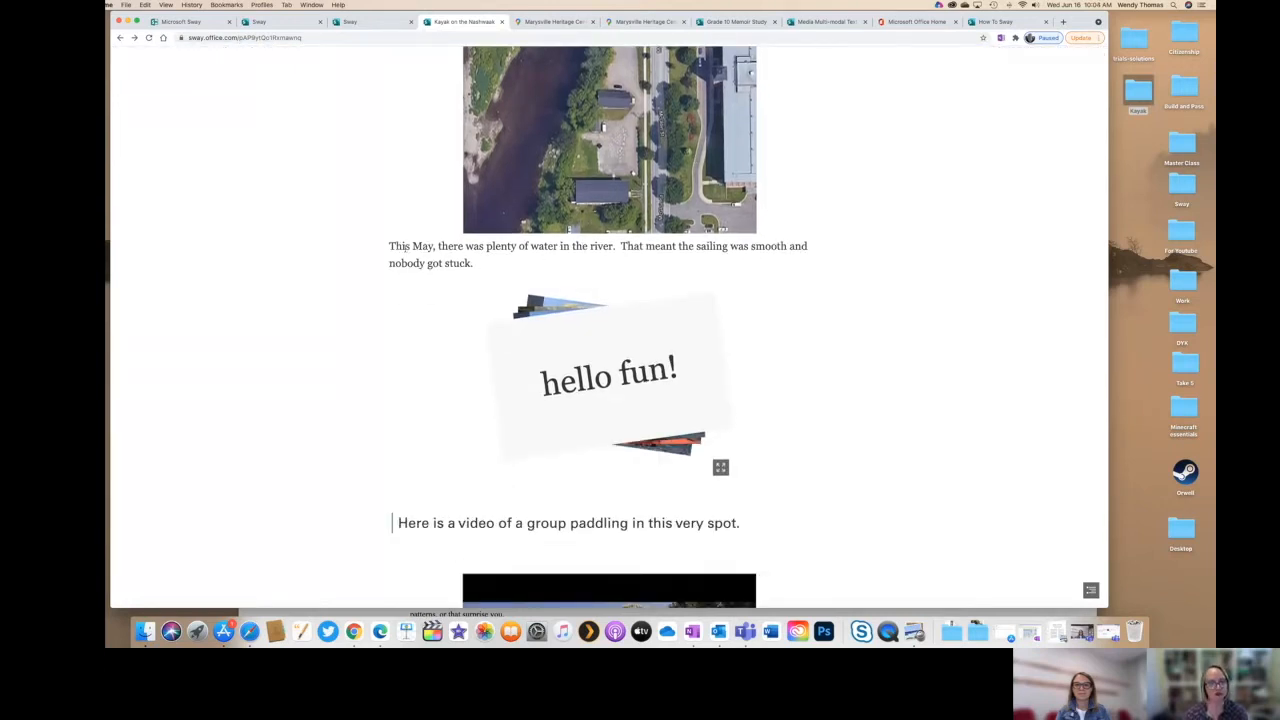
scroll(390, 249, "up", 1)
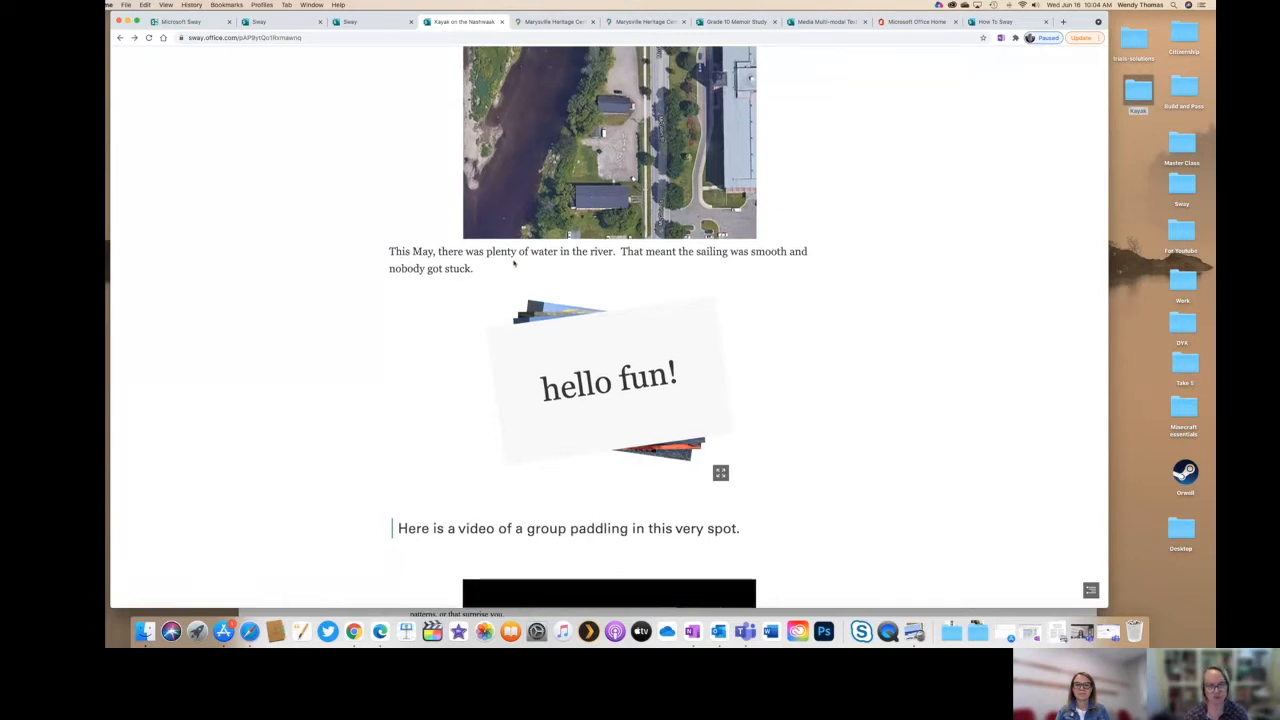
scroll(520, 263, "down", 2)
scroll(532, 263, "down", 1)
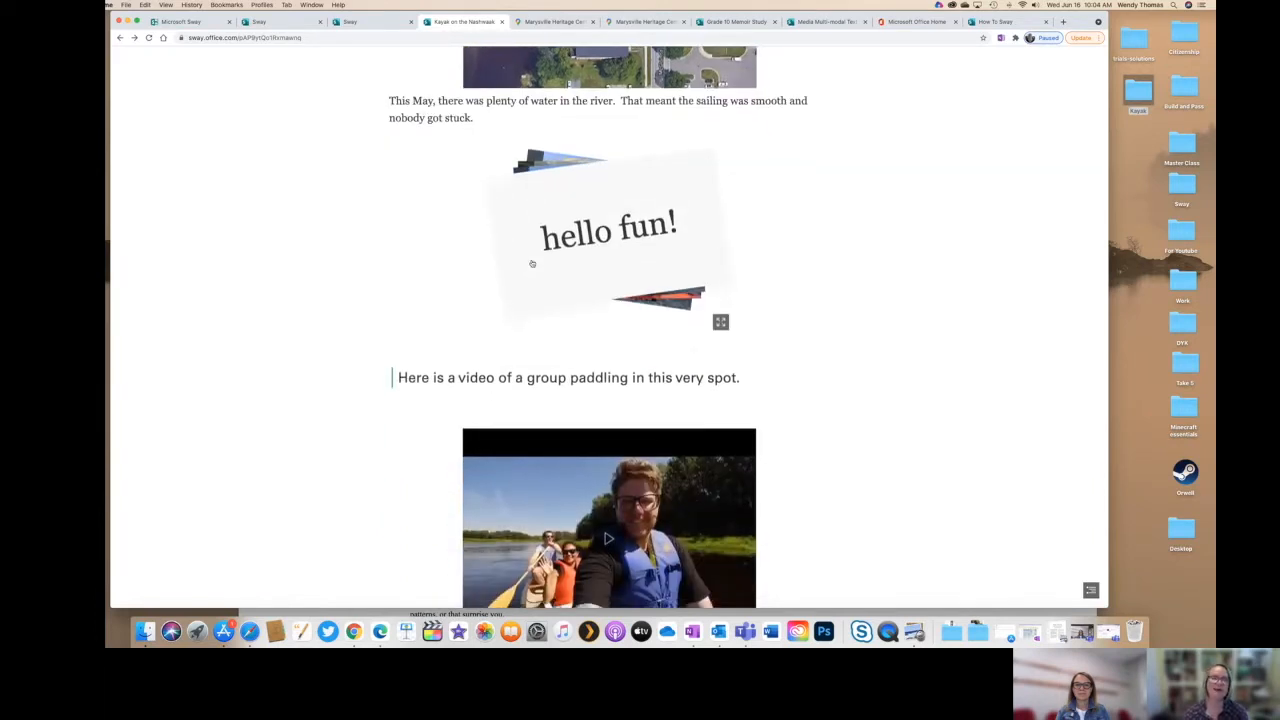
- Flip through the "hello fun!" photo stack to the yellow kayak picture and enlarge it to full view
left_click(588, 238)
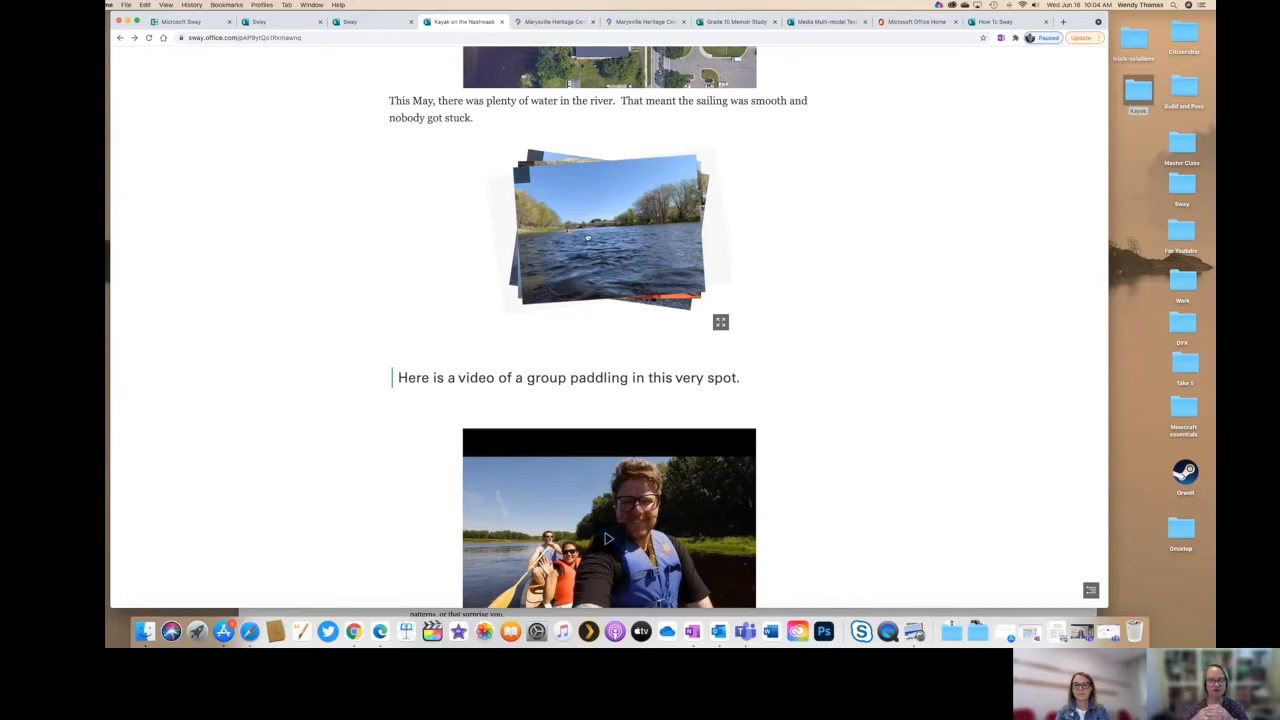
left_click(588, 238)
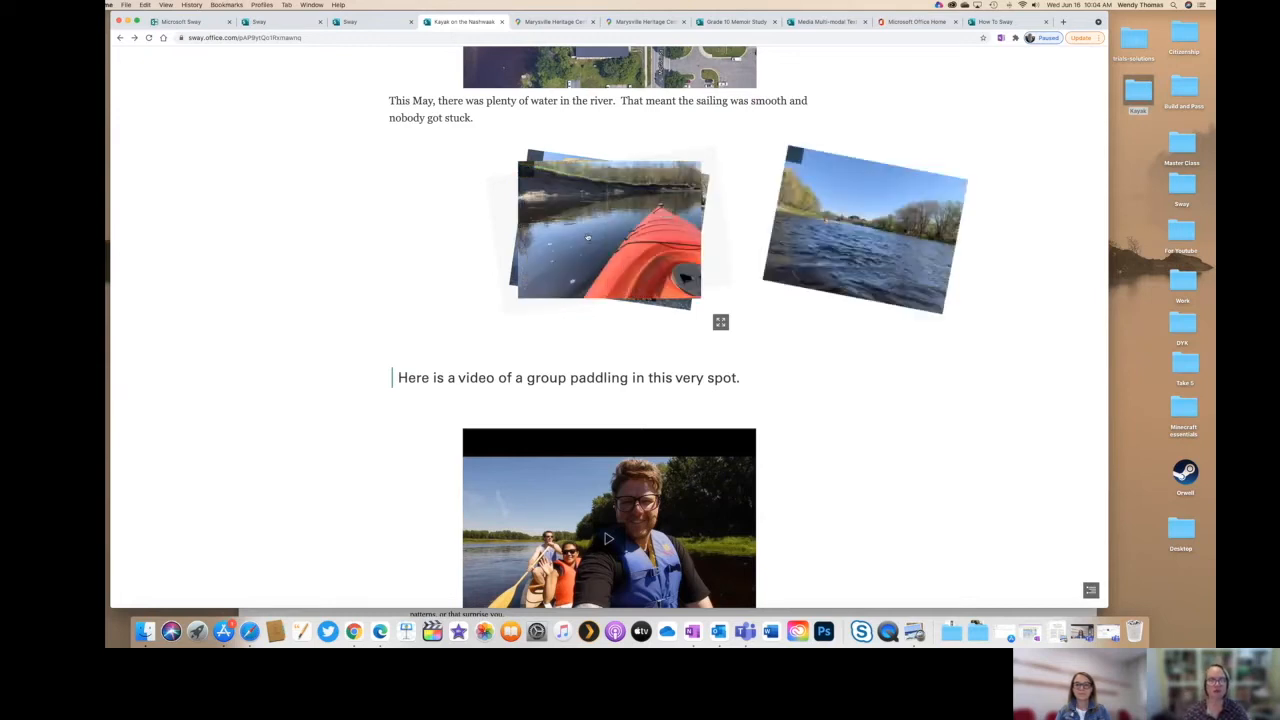
left_click(588, 238)
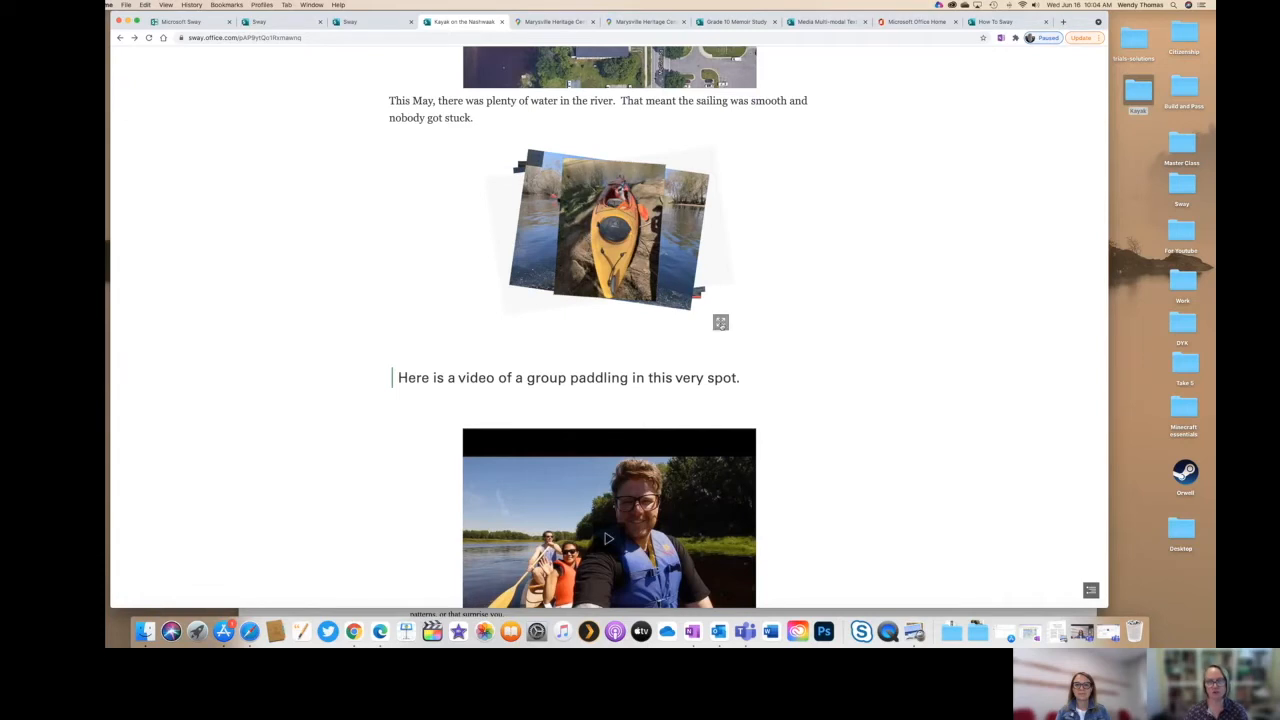
left_click(720, 322)
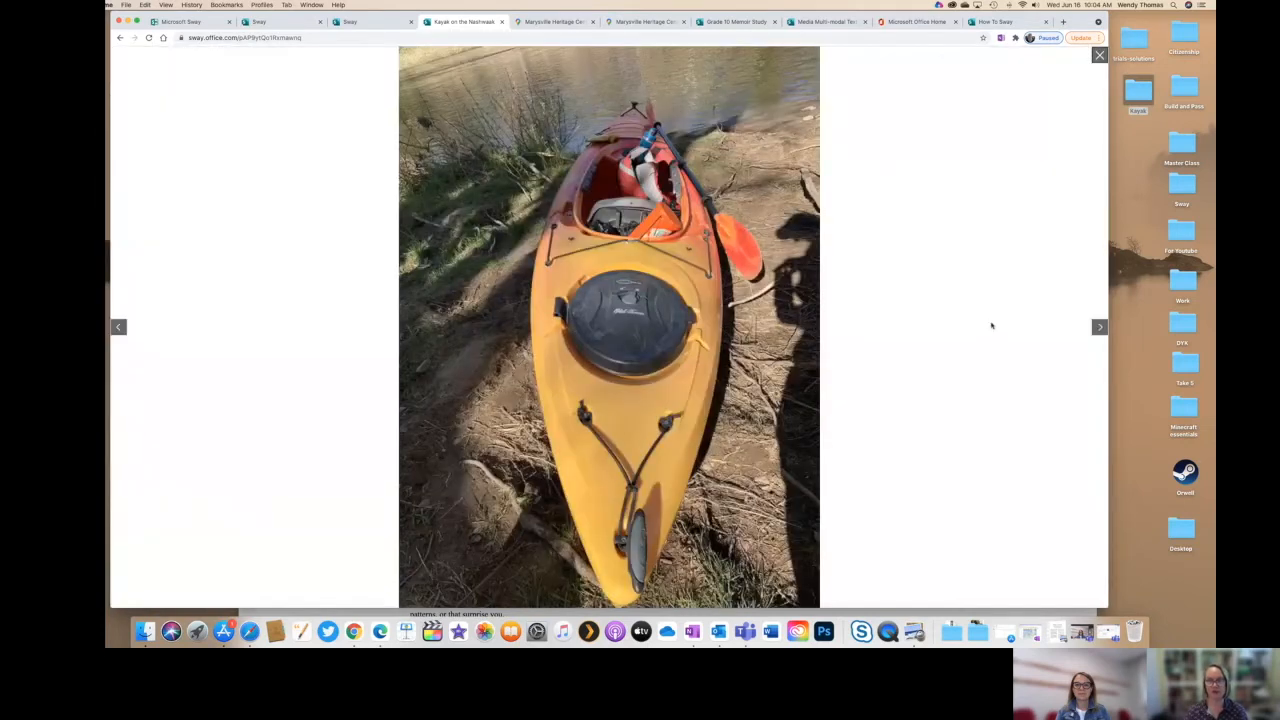
- Page through the remaining enlarged pictures of the photo stack and close the full view
left_click(1099, 327)
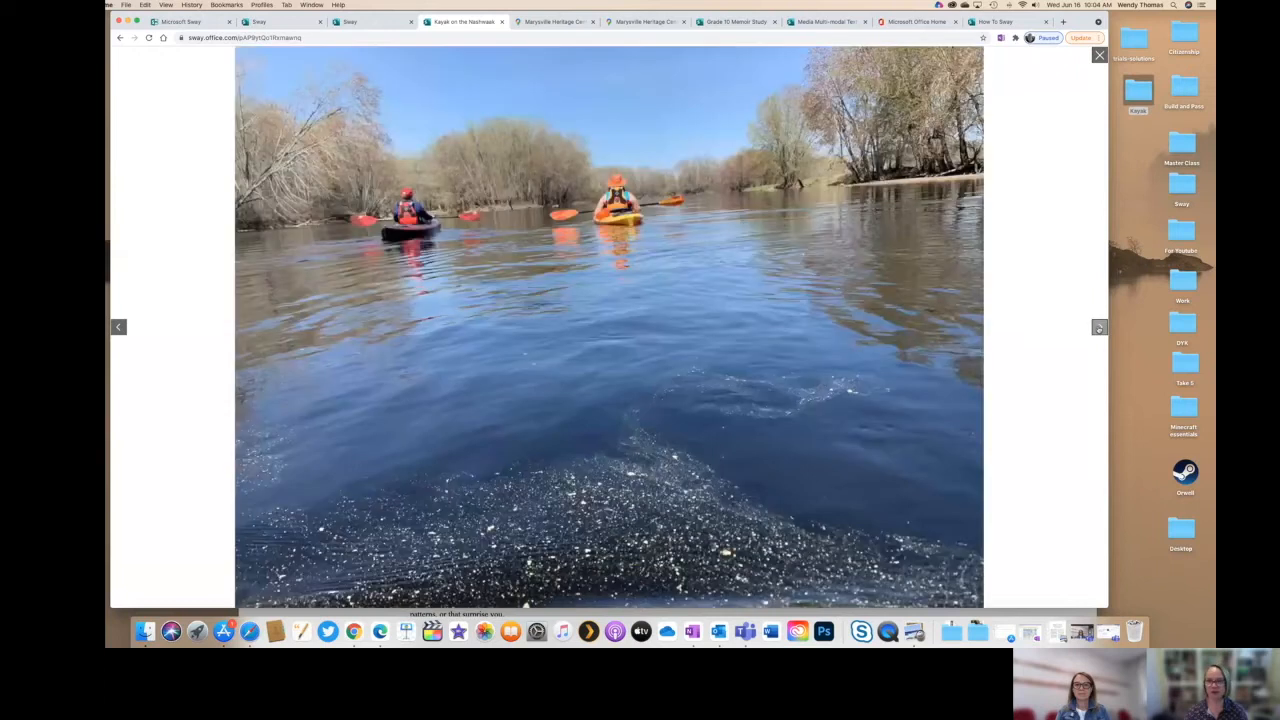
left_click(1099, 327)
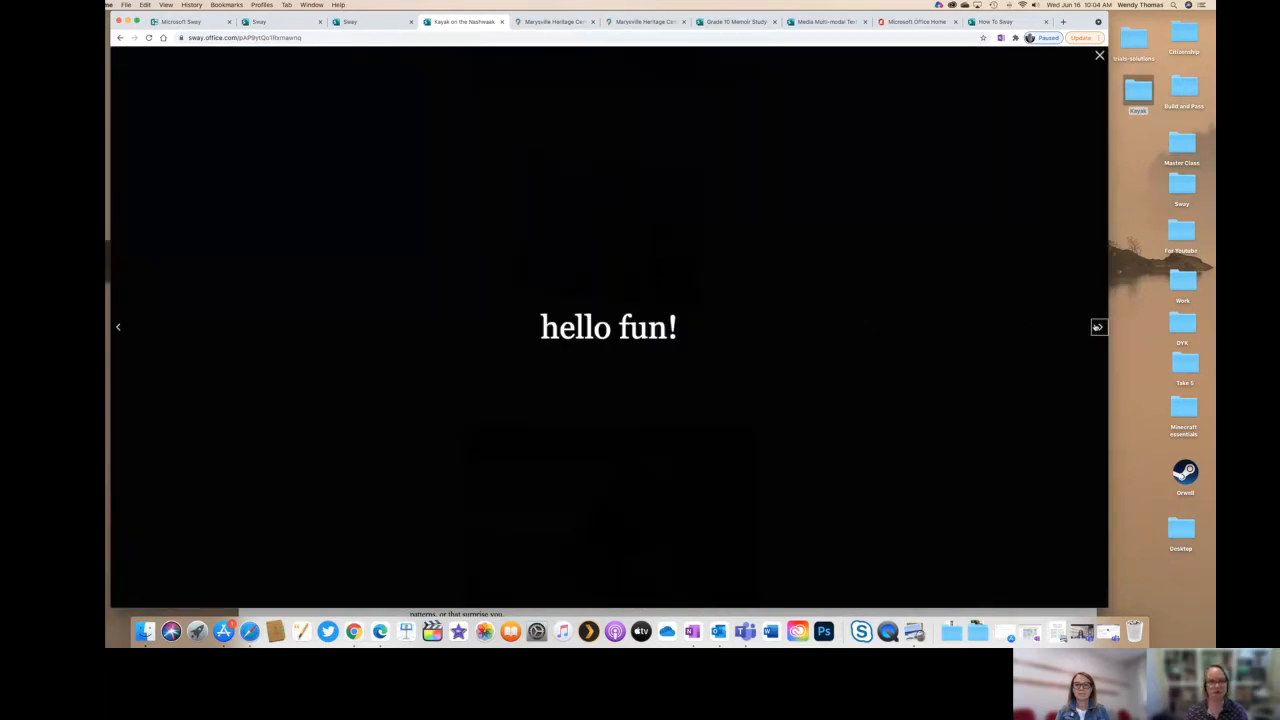
left_click(1098, 327)
left_click(1098, 327)
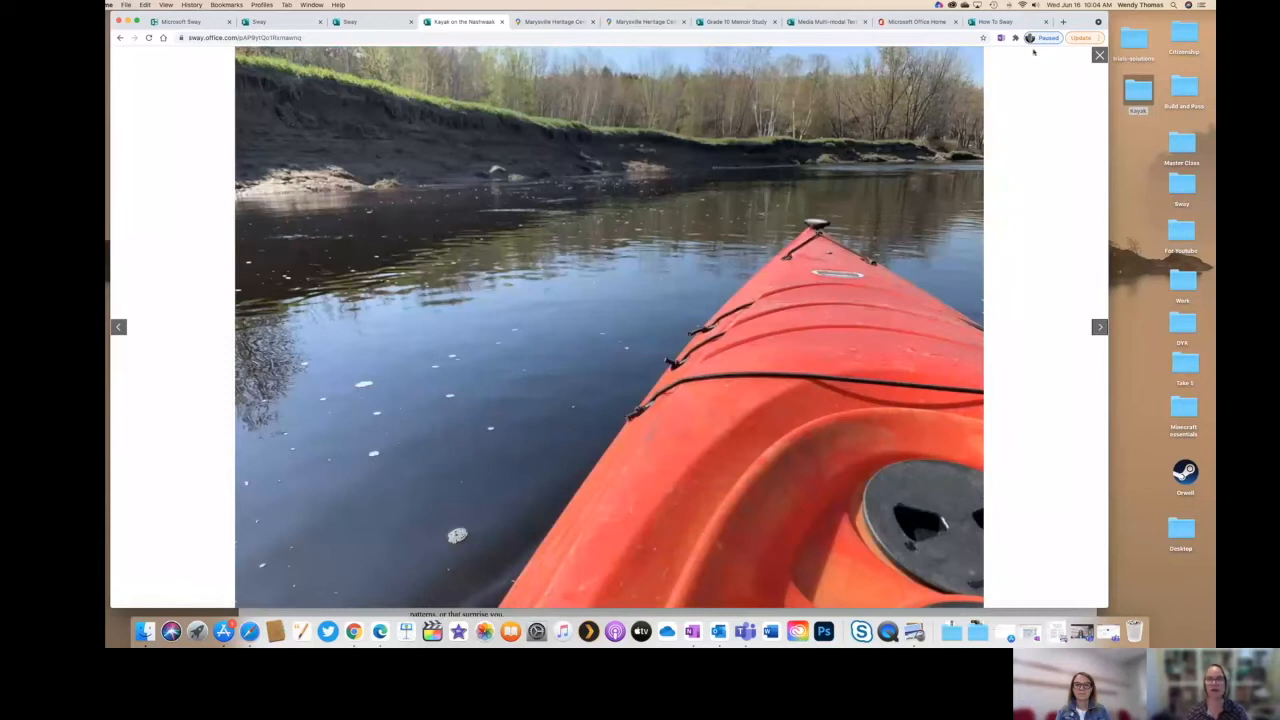
left_click(1099, 55)
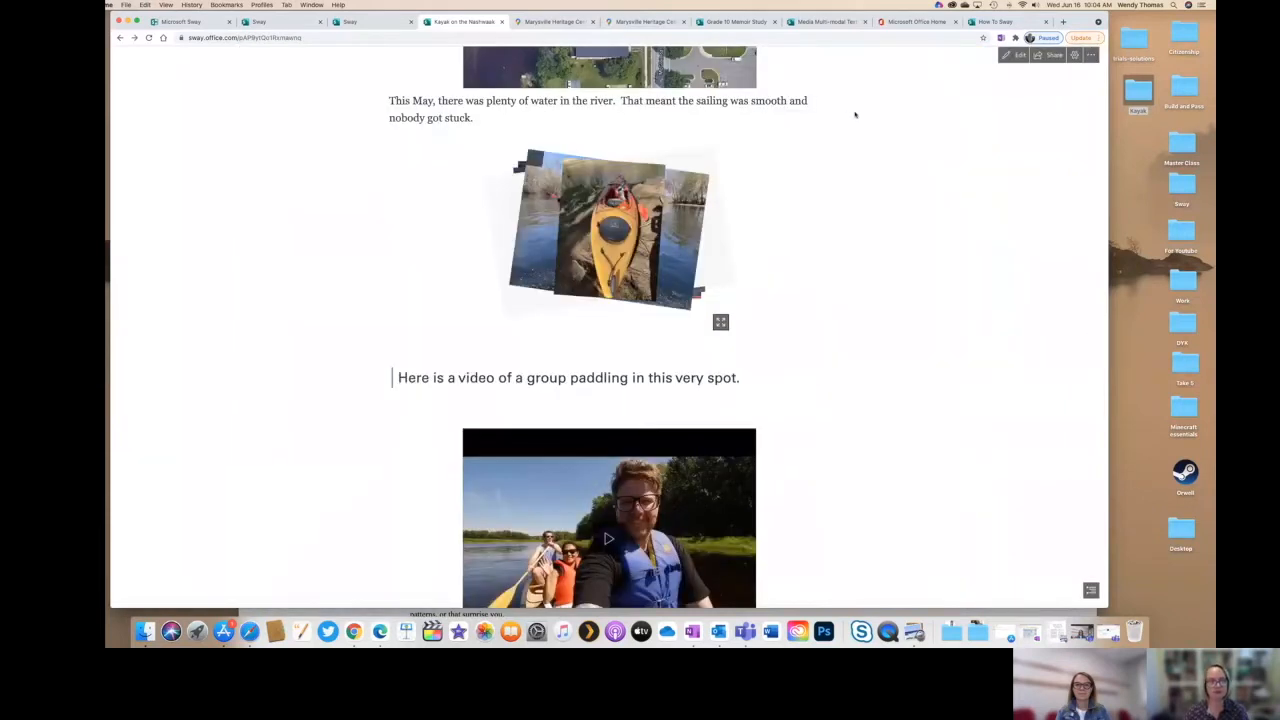
- View the played Sway down to the paddling video and reopen the Sway's storyline for editing
scroll(855, 115, "down", 3)
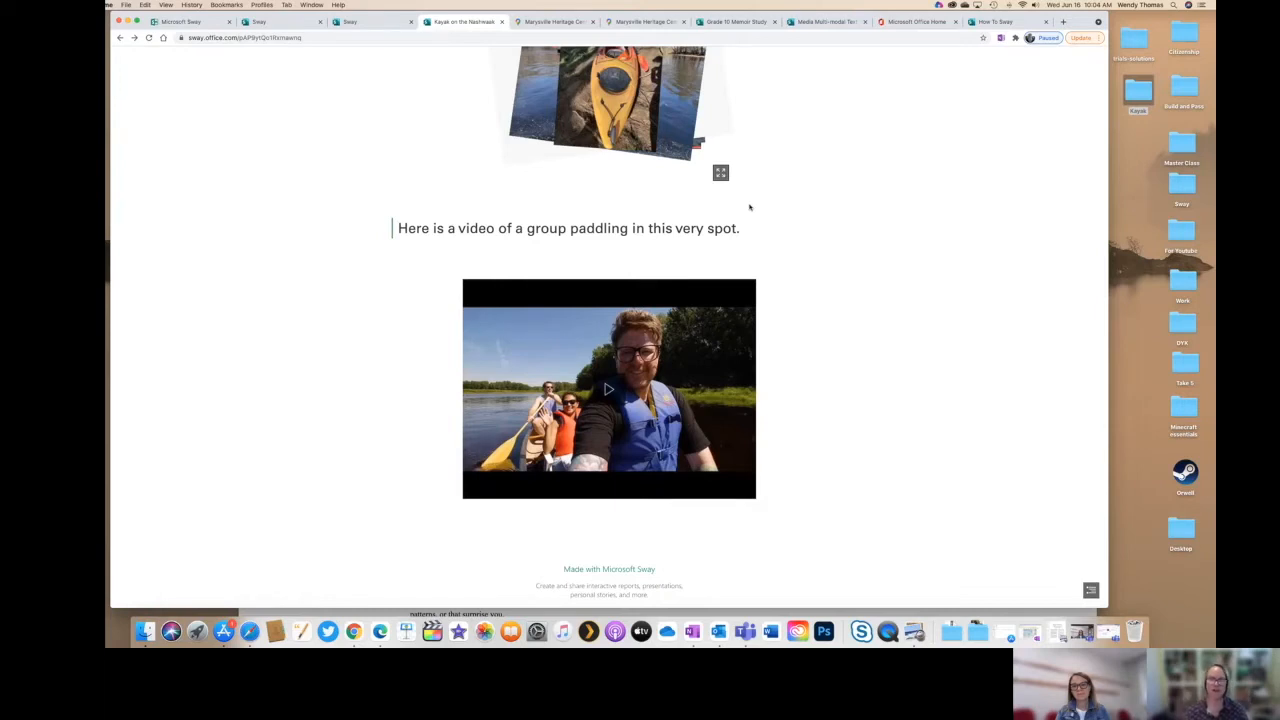
scroll(687, 213, "down", 1)
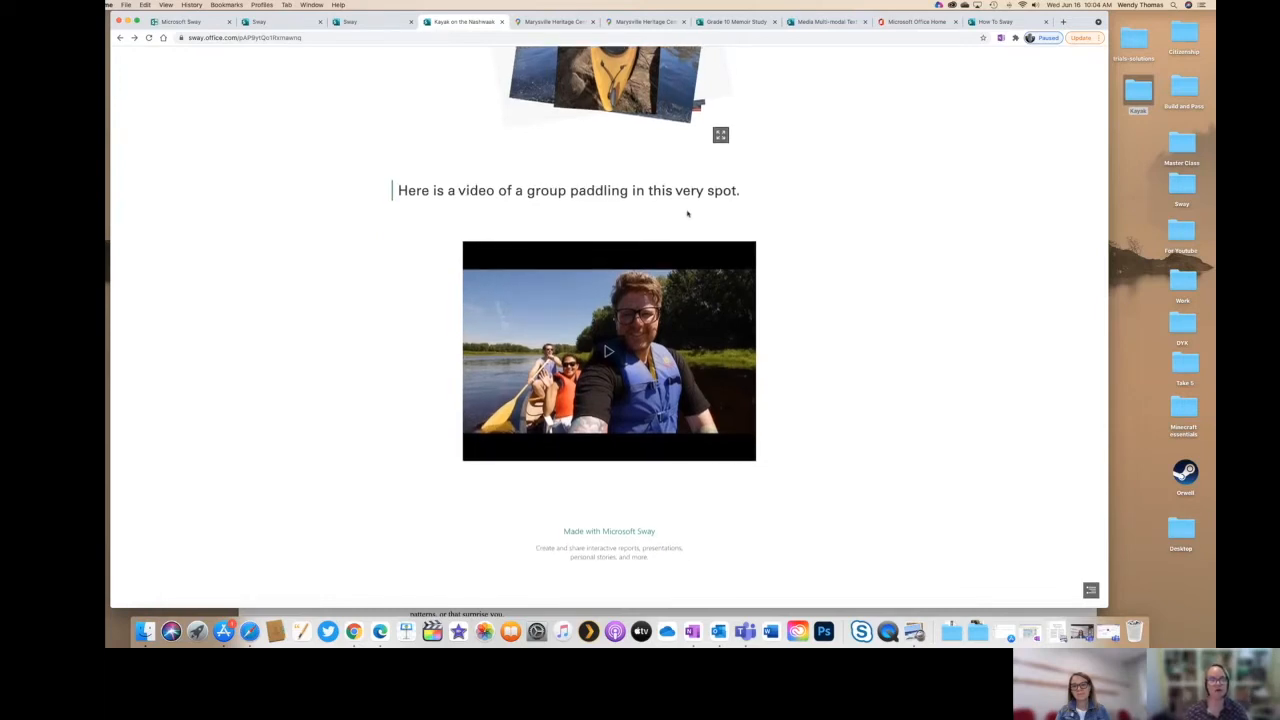
scroll(687, 213, "up", 3)
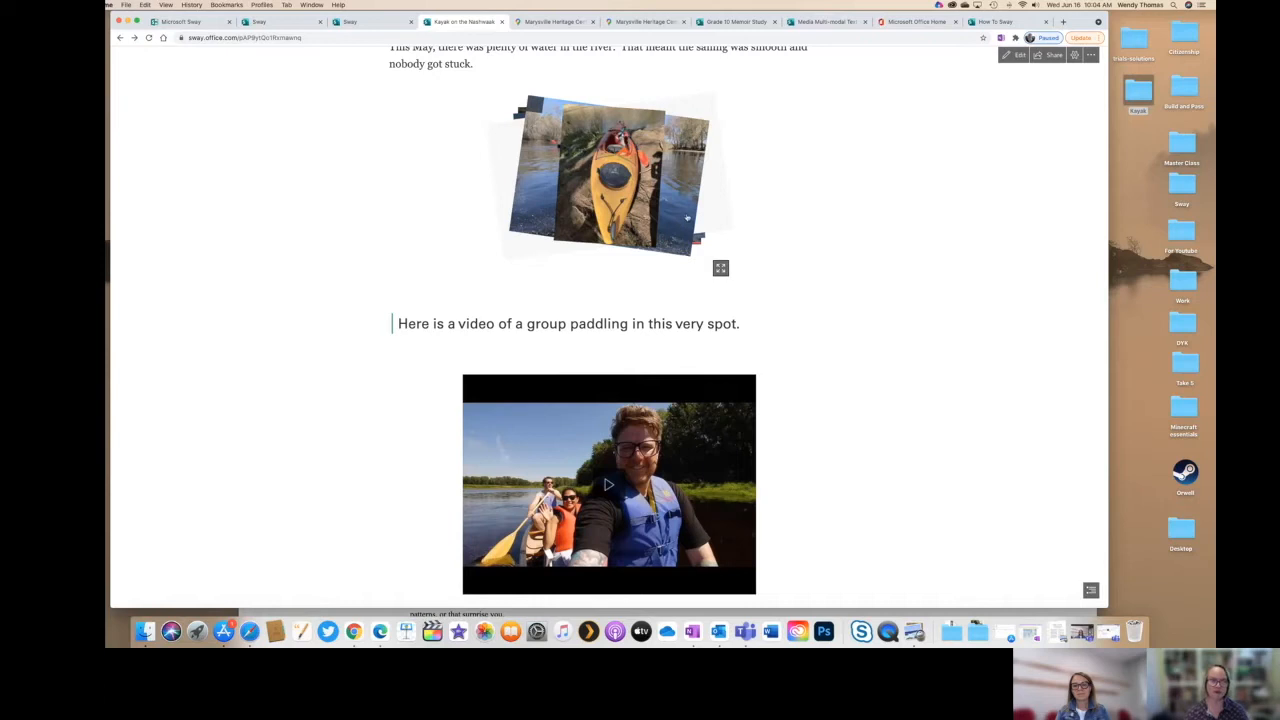
scroll(649, 302, "down", 3)
left_click(1016, 55)
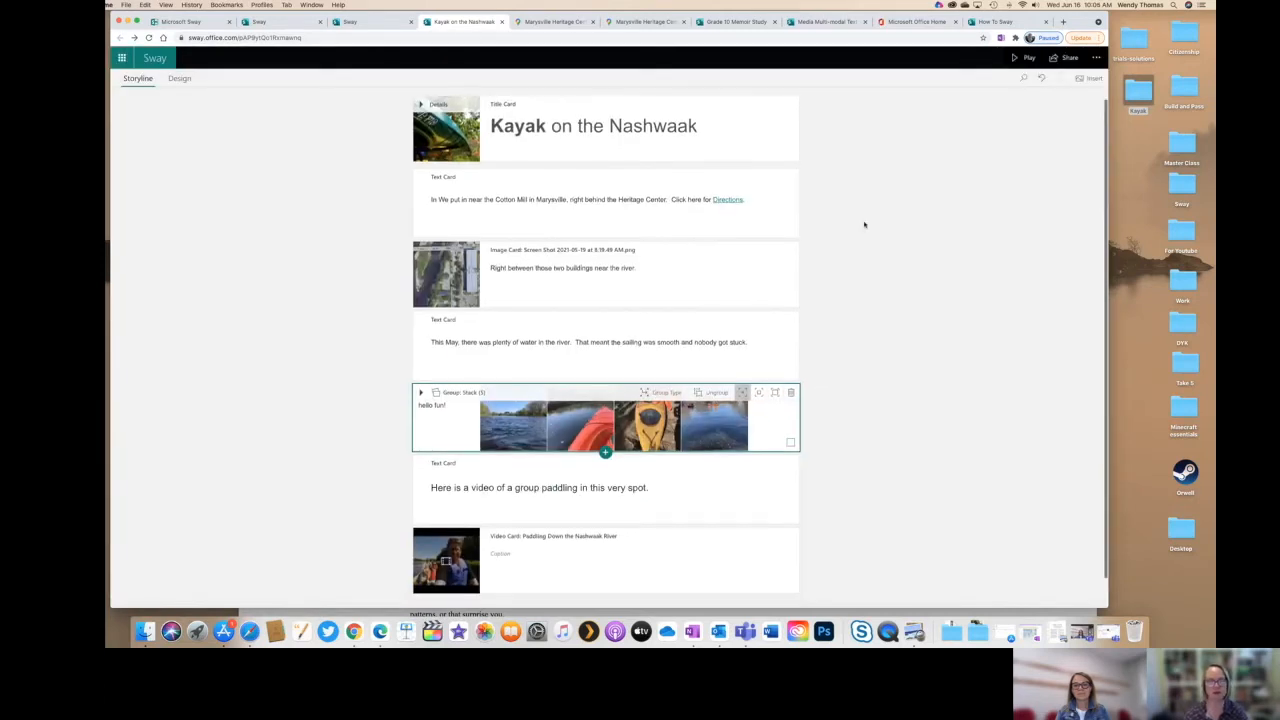
scroll(508, 358, "down", 1)
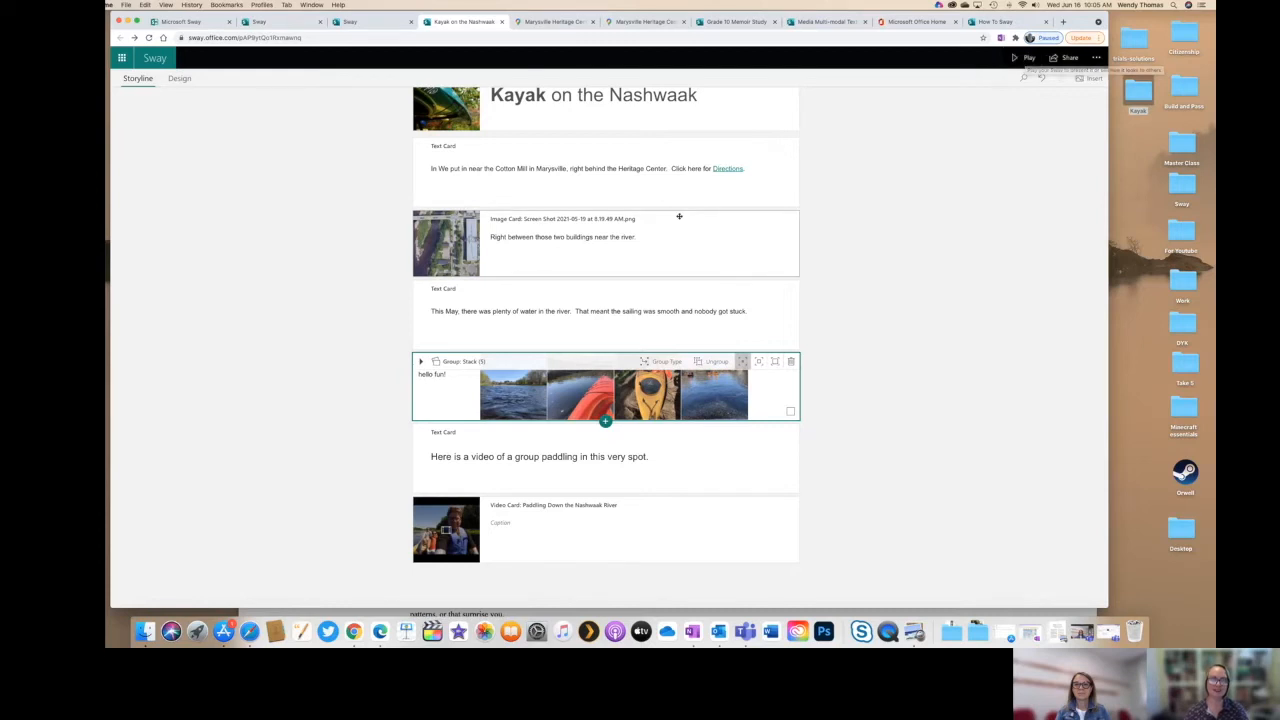
- Show the Sway's design view and browse the available layouts and style variations
left_click(186, 82)
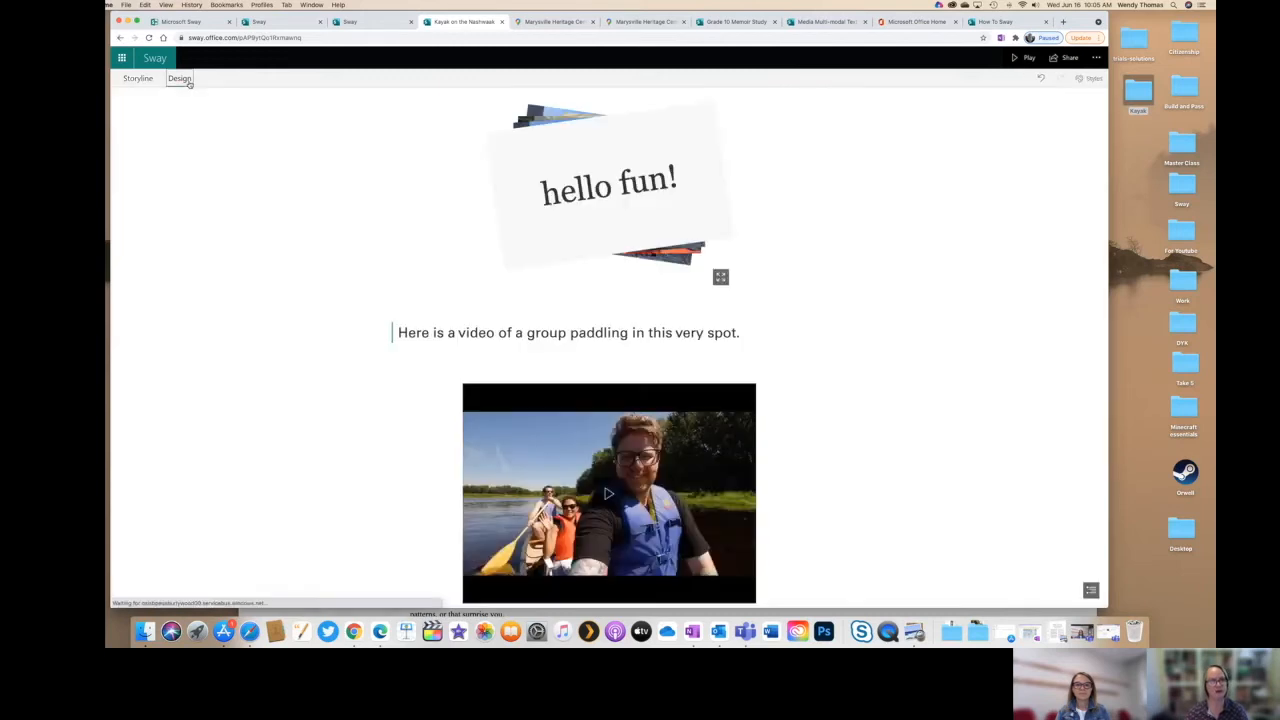
left_click(1088, 78)
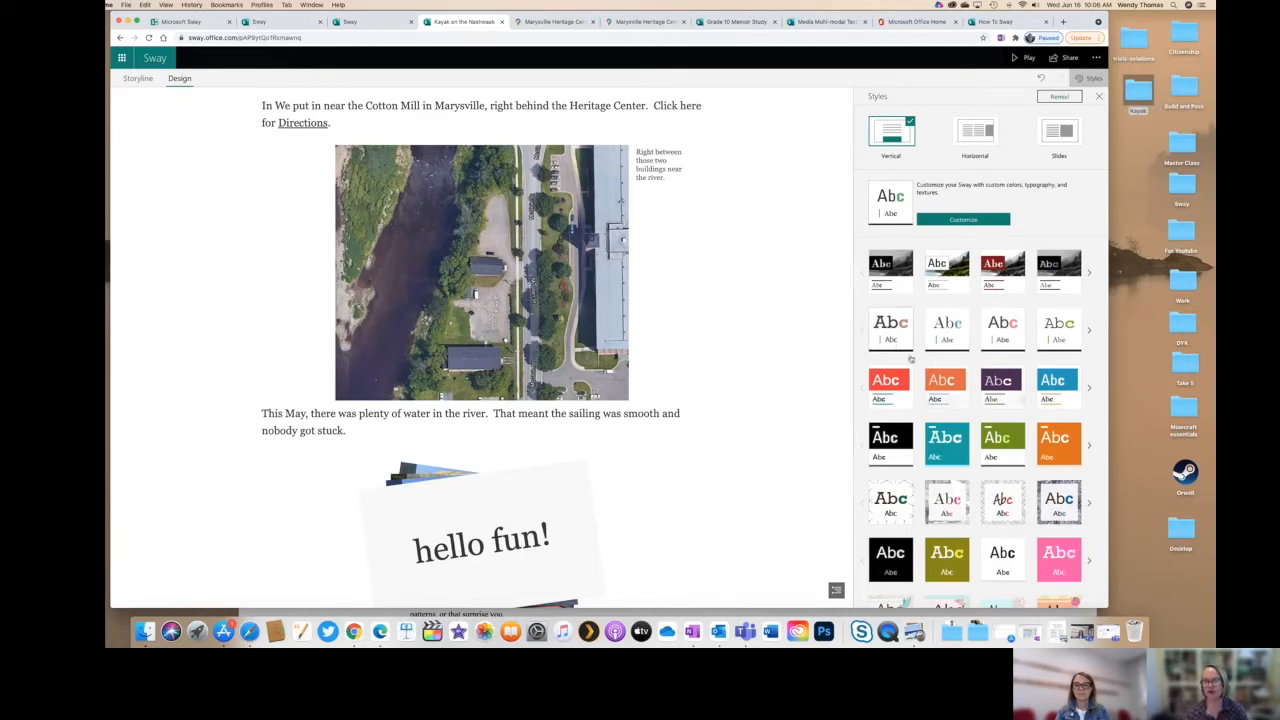
scroll(931, 354, "down", 1)
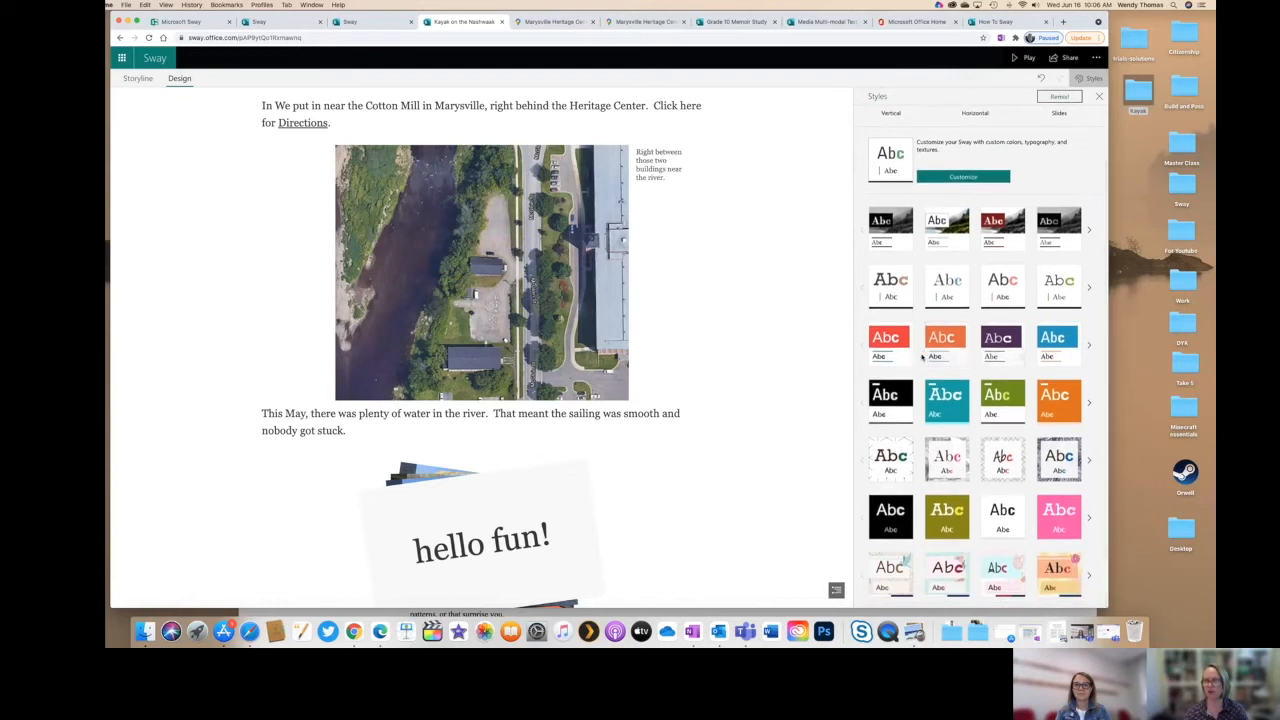
scroll(923, 356, "up", 1)
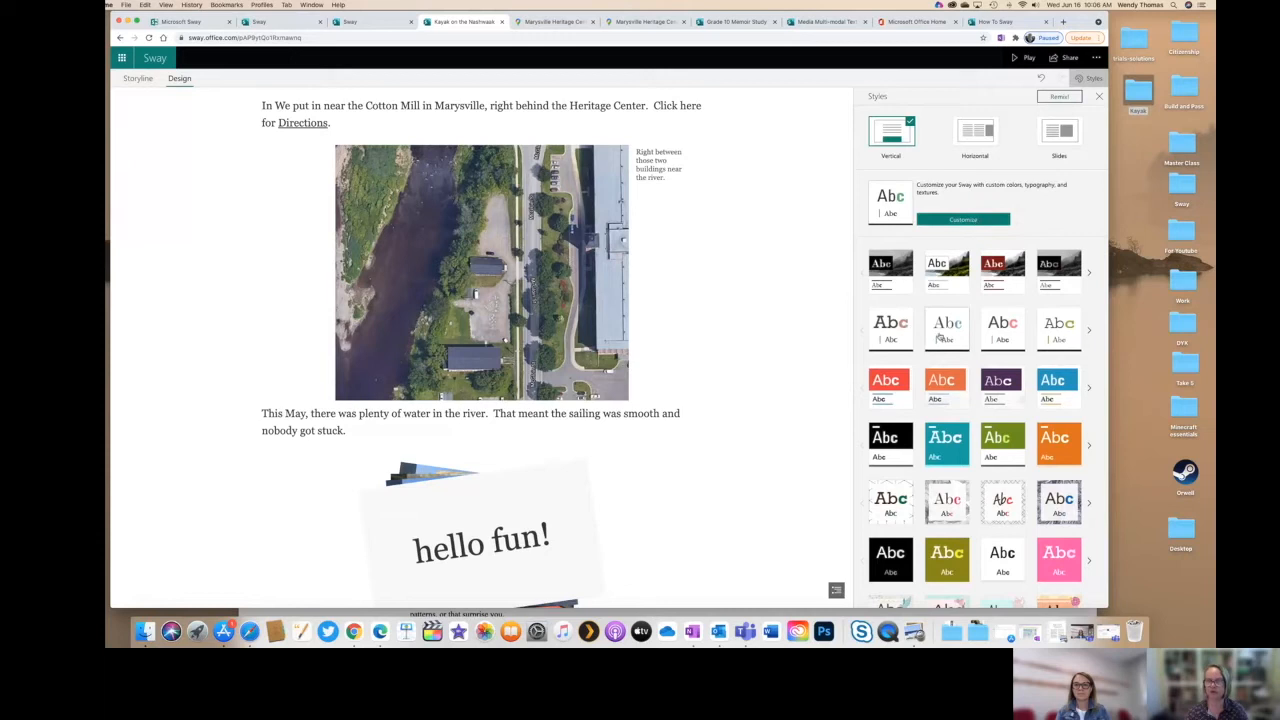
scroll(940, 338, "down", 1)
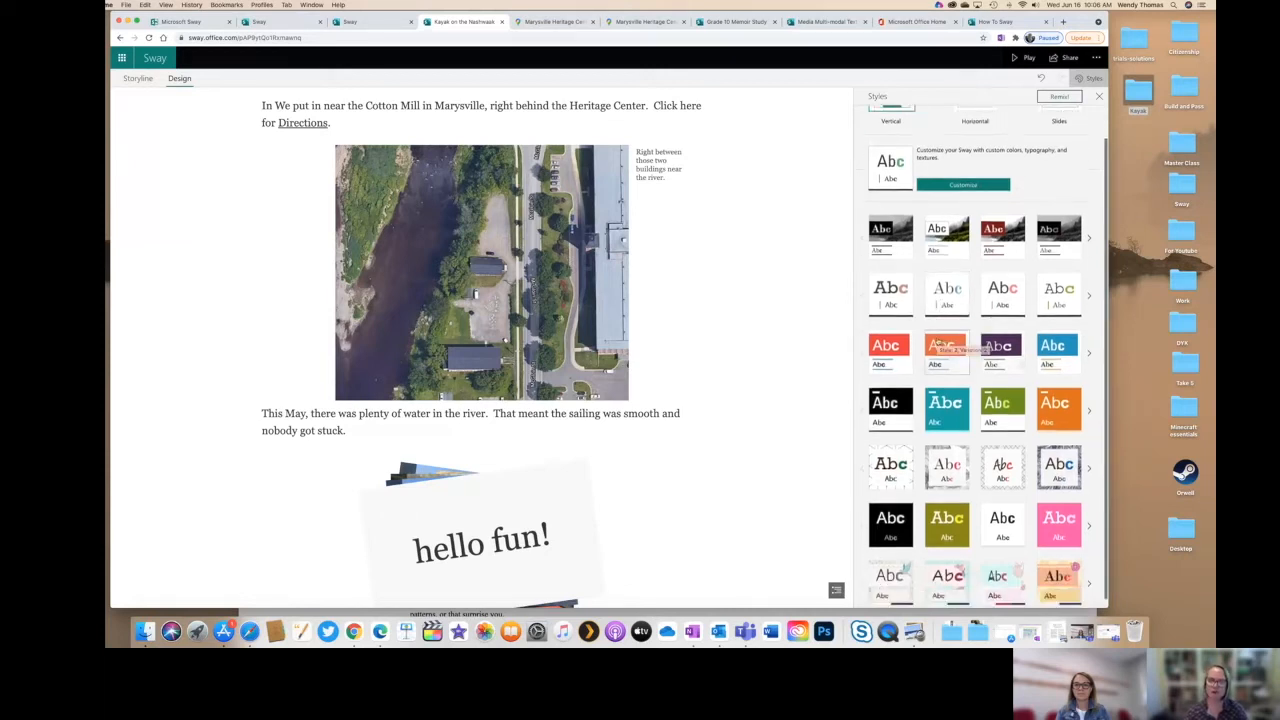
scroll(937, 340, "up", 1)
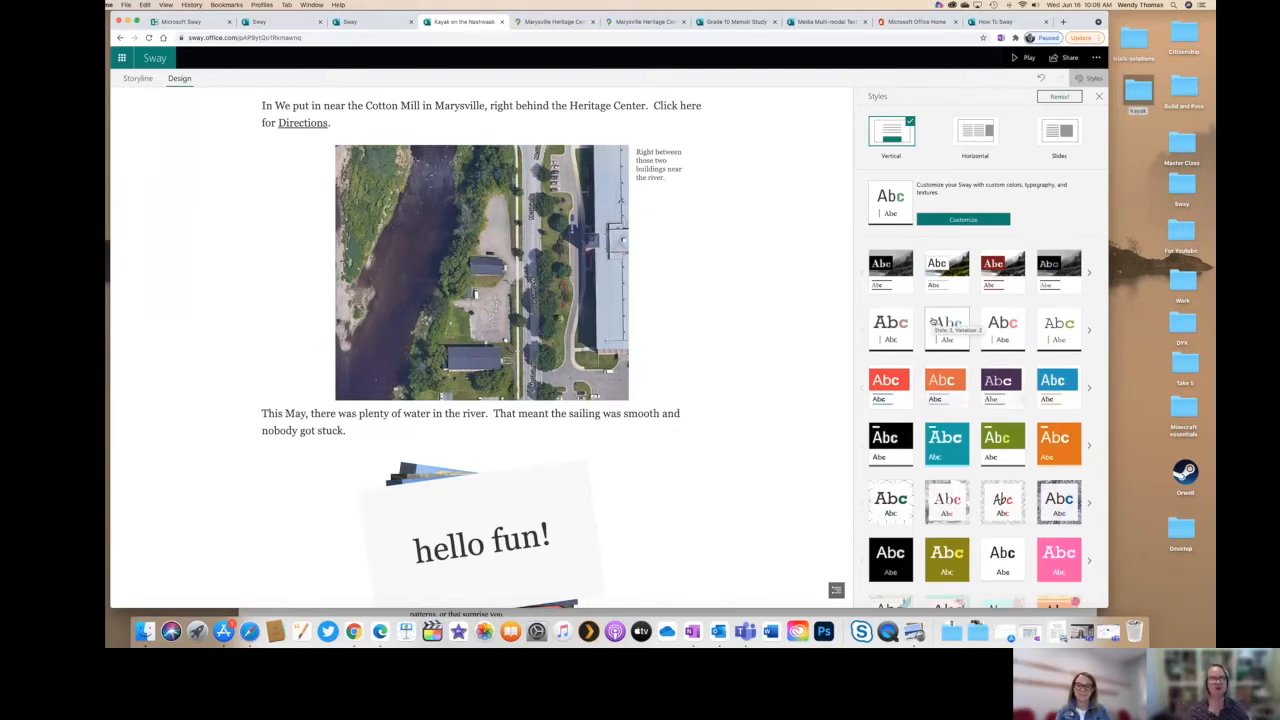
- Return to the storyline, examine the Sway's sharing settings including the additional options, and close them
left_click(134, 79)
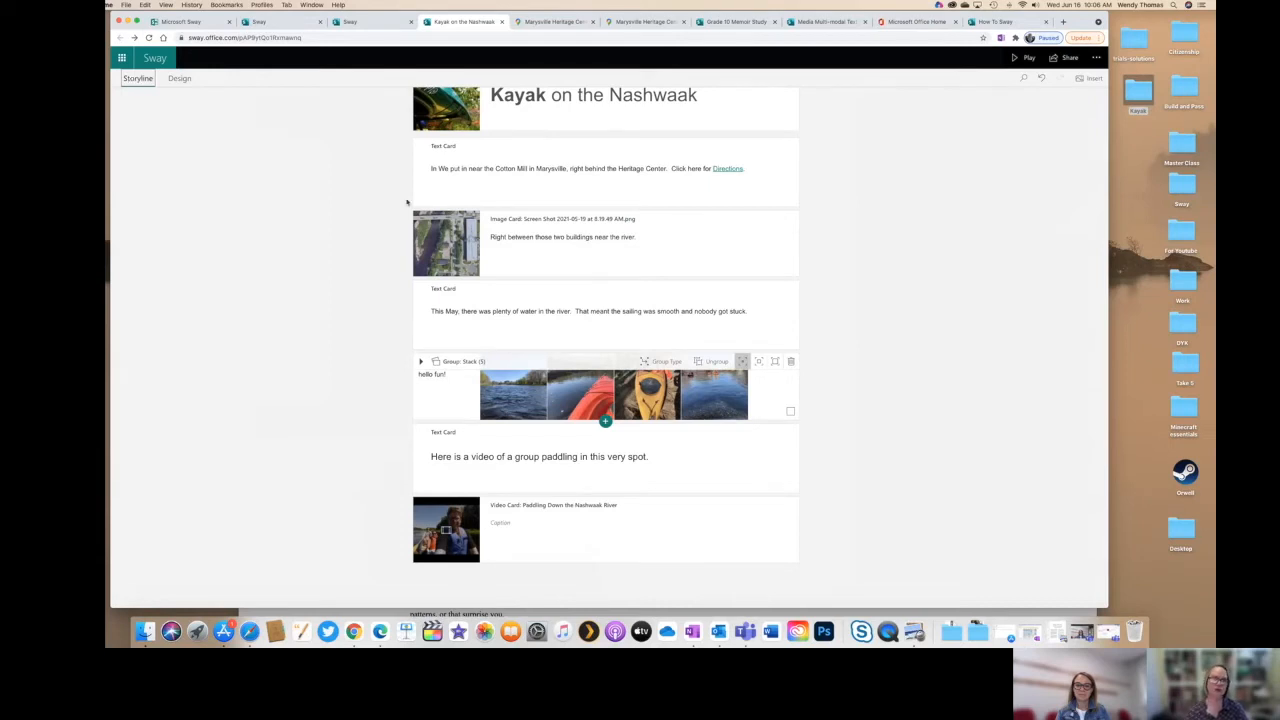
scroll(773, 134, "up", 1)
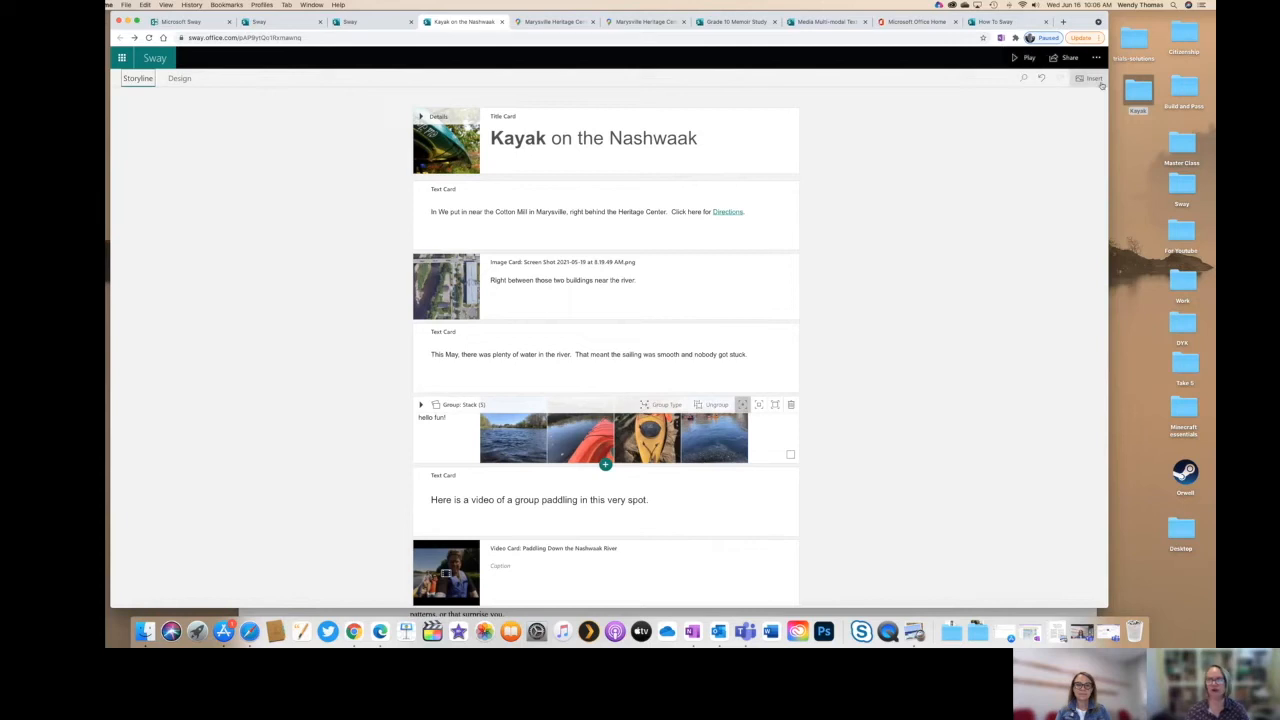
left_click(1056, 60)
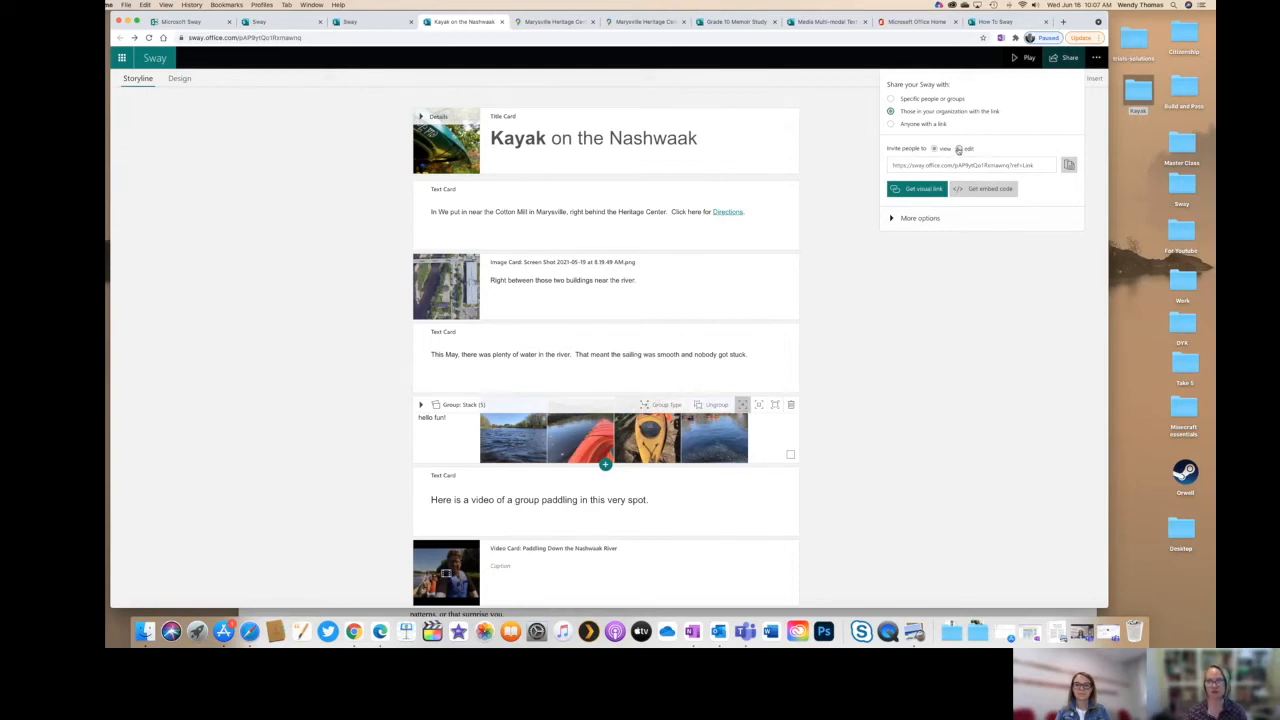
left_click(892, 218)
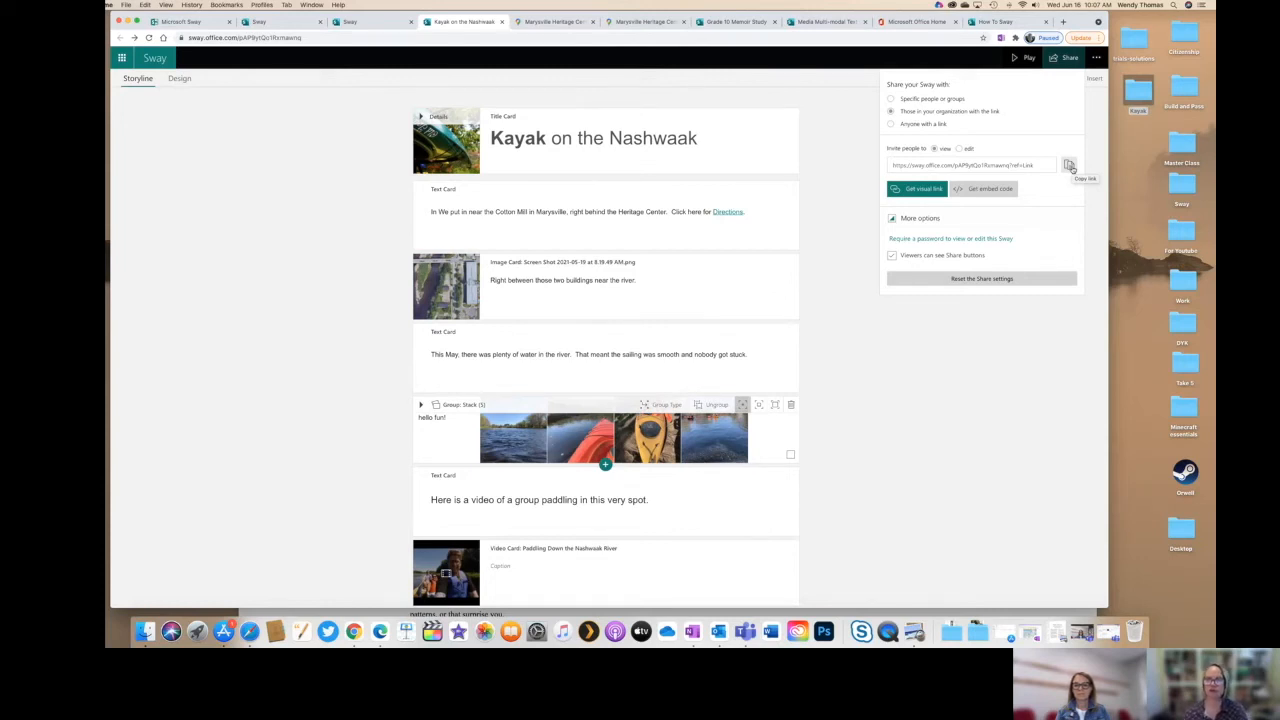
left_click(1010, 327)
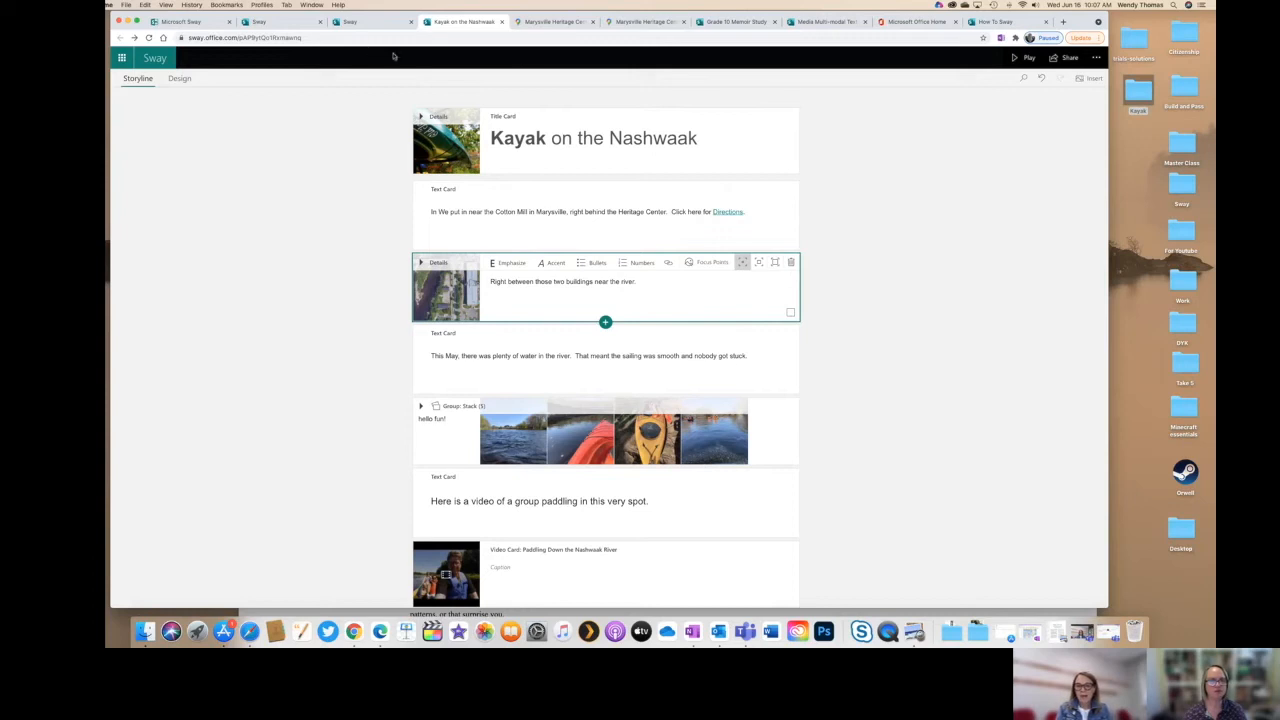
- Close both Marysville Heritage Centre map pages and switch to the title of the "Grade 10 Memoir Study" Sway
left_click(592, 22)
left_click(592, 22)
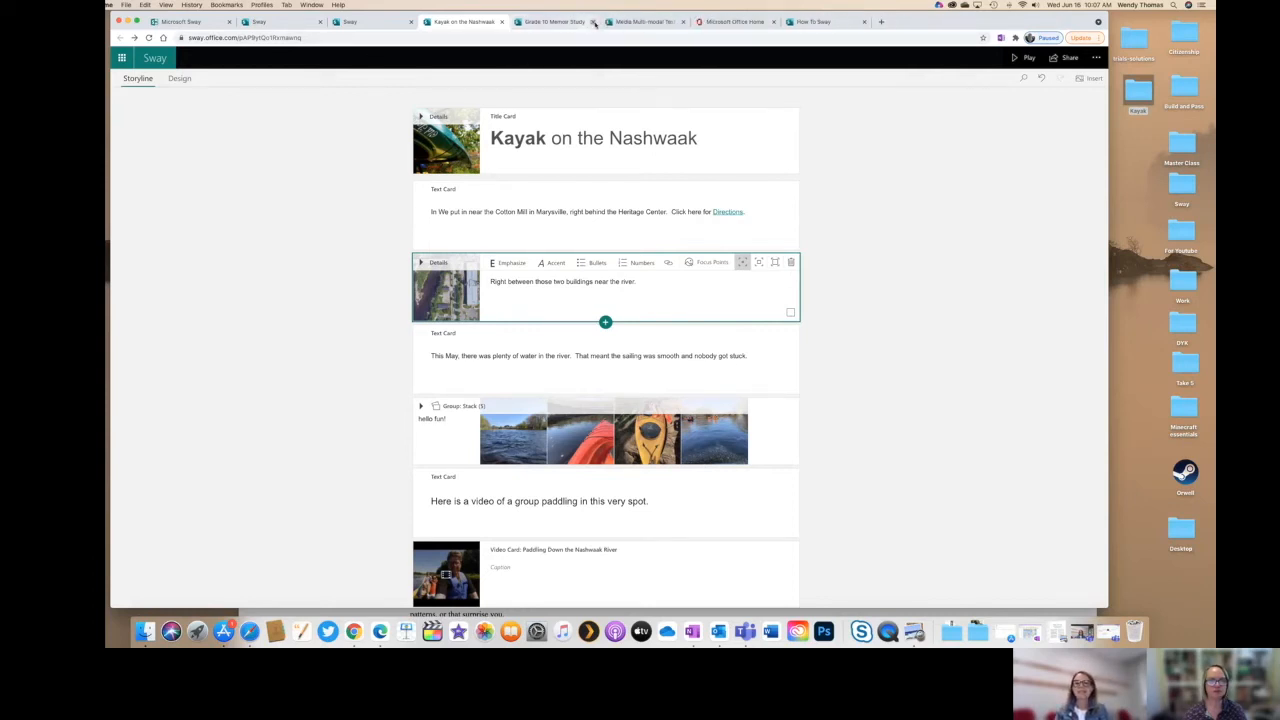
left_click(575, 22)
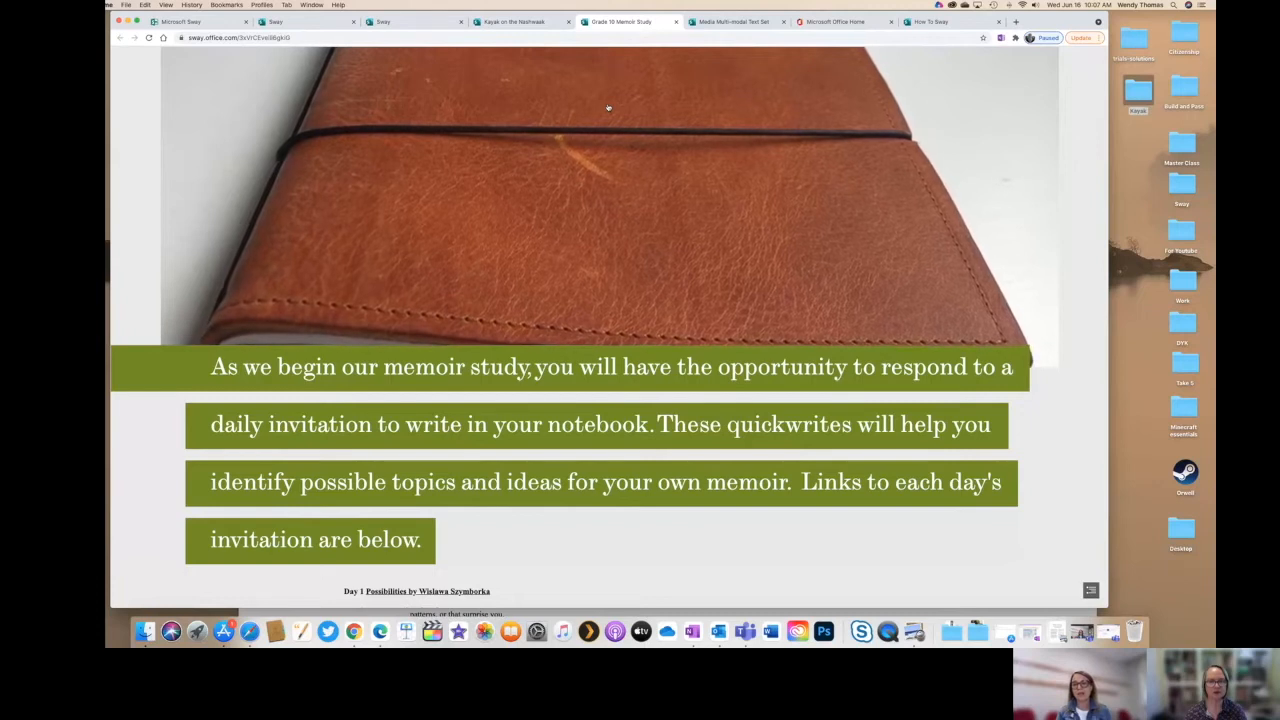
scroll(607, 107, "up", 5)
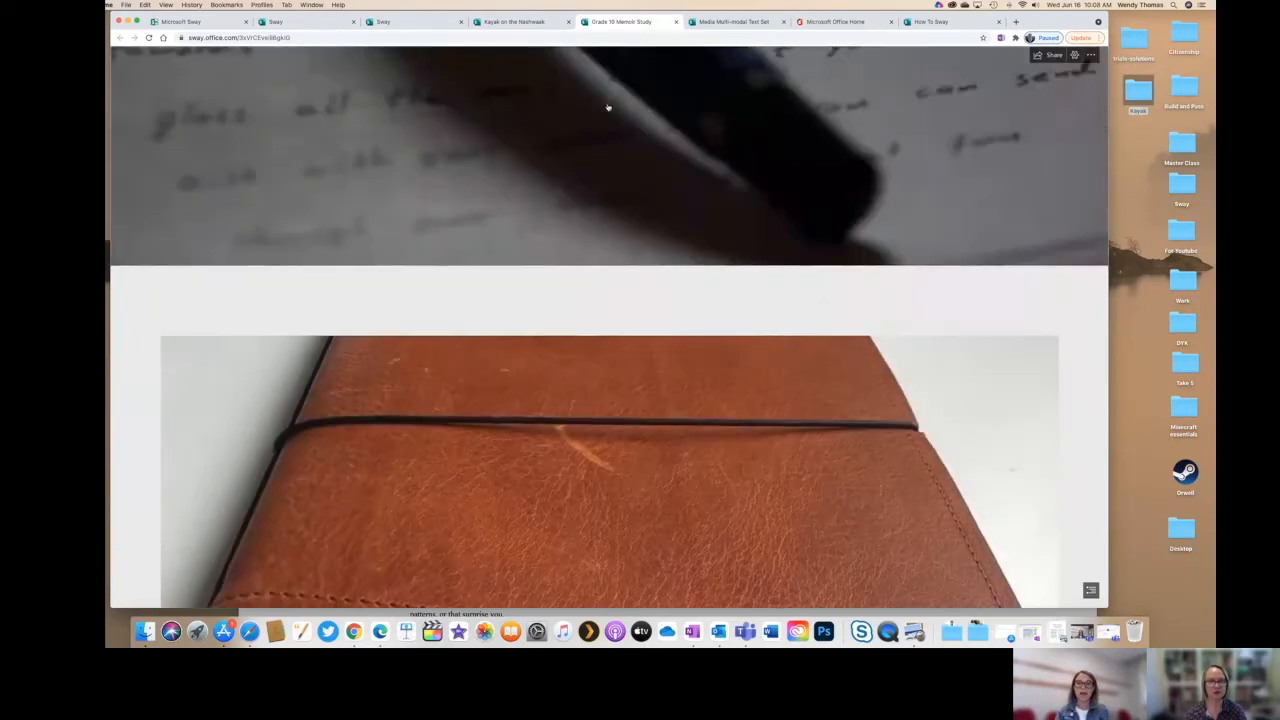
scroll(607, 107, "up", 5)
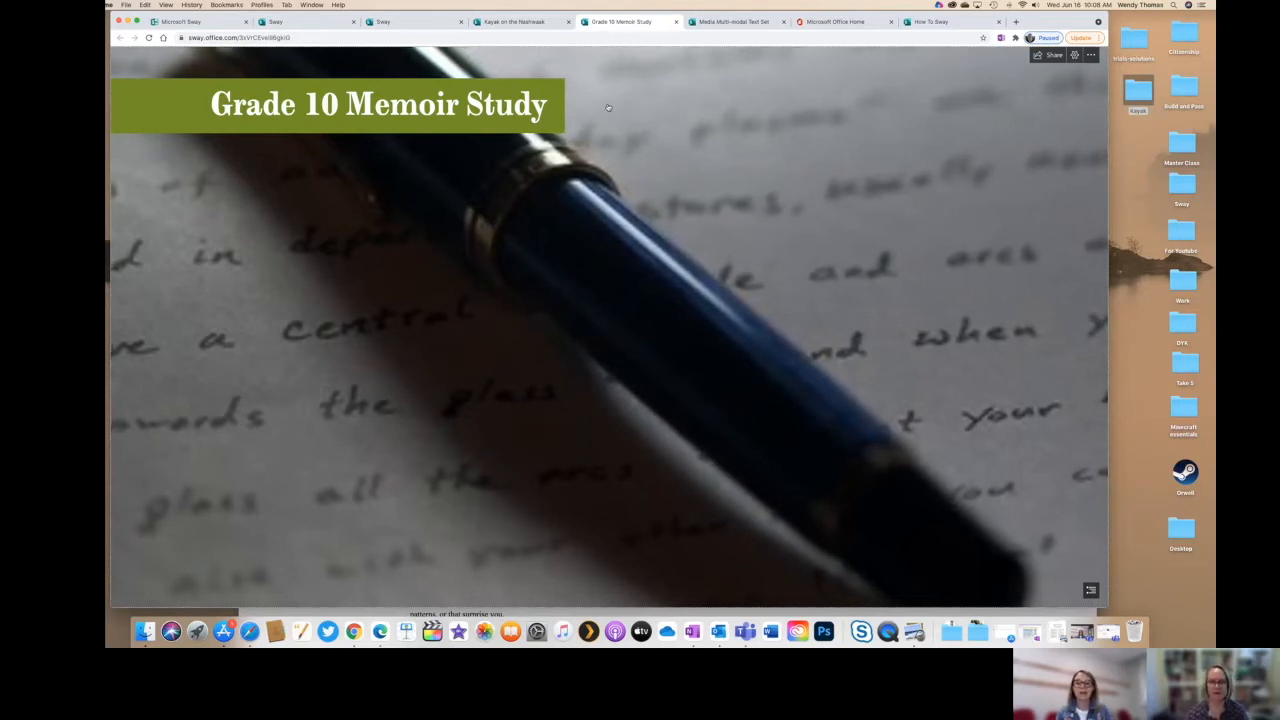
- Examine the "Grade 10 Memoir Study" Sway from its title image through the introduction to the daily writing invitations
scroll(608, 107, "down", 1)
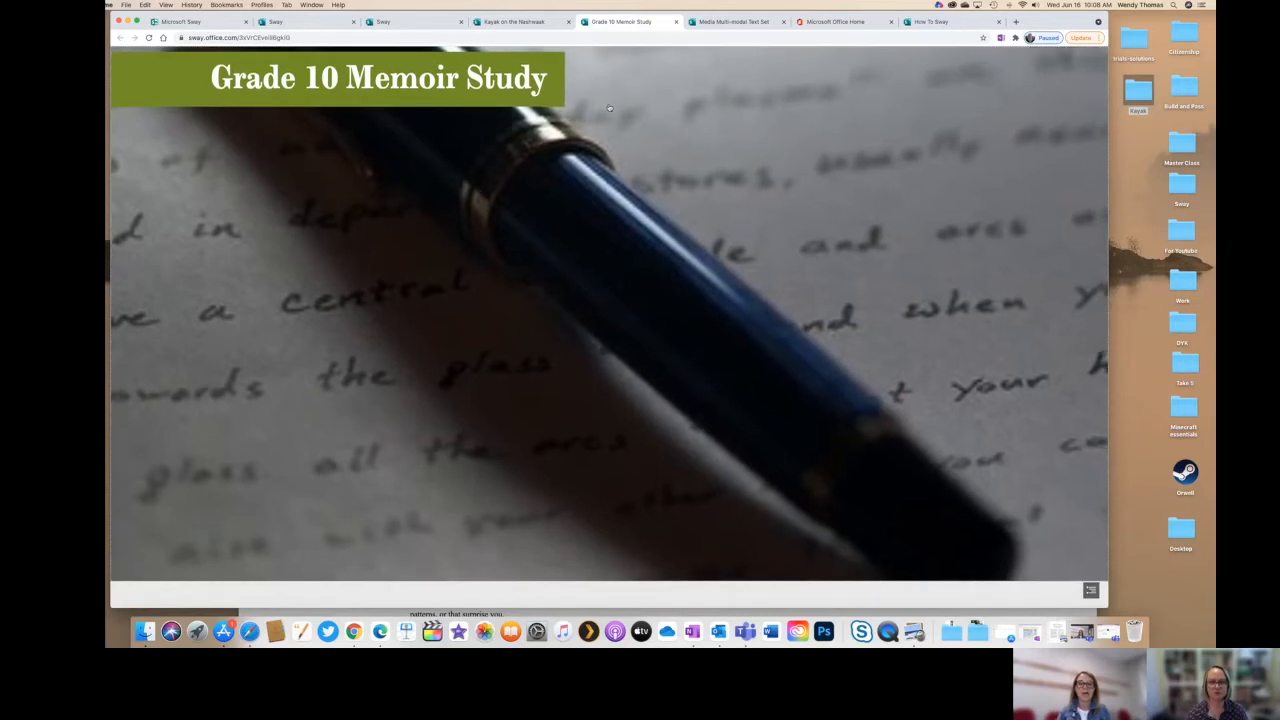
scroll(608, 107, "down", 1)
scroll(608, 107, "down", 1)
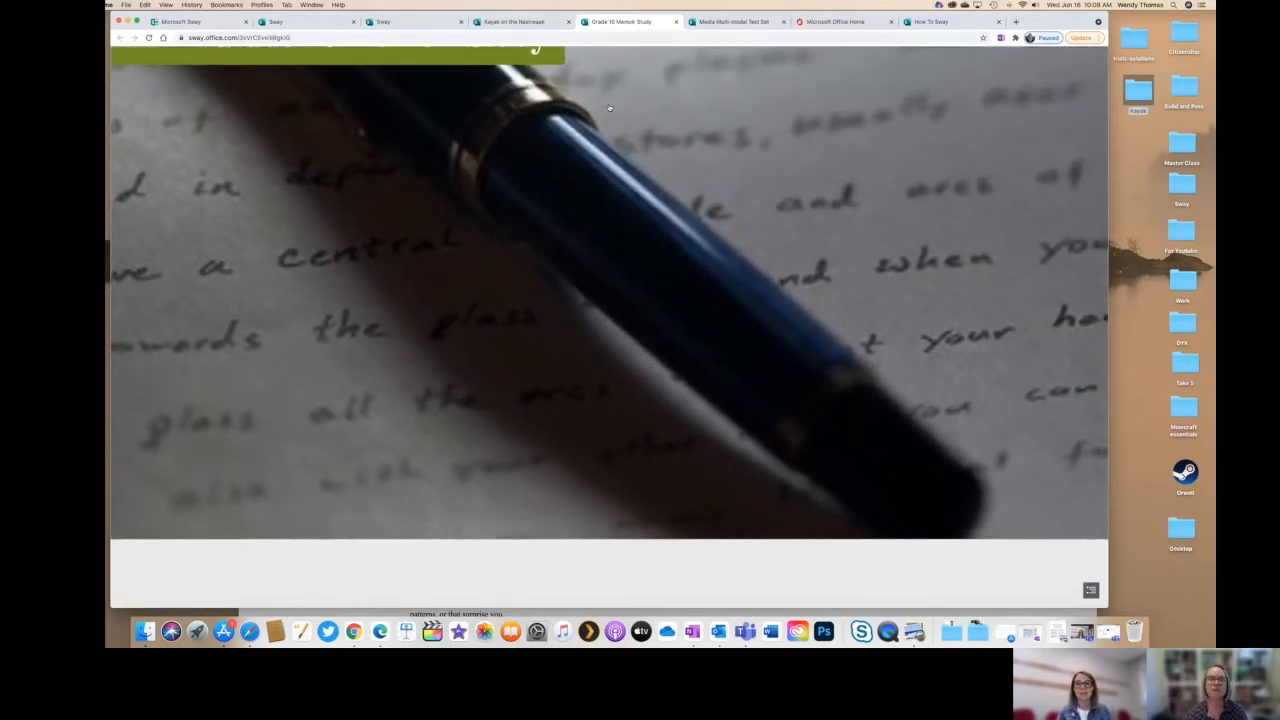
scroll(609, 107, "down", 2)
scroll(609, 107, "up", 3)
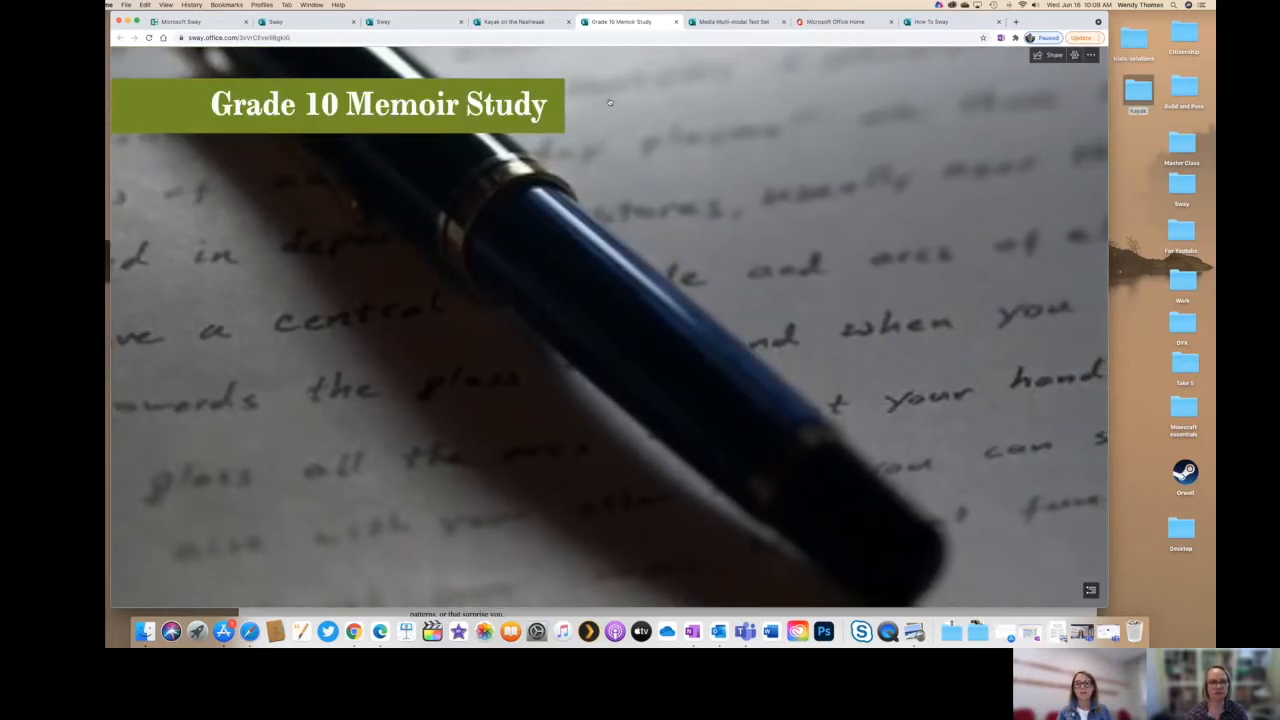
scroll(609, 102, "down", 2)
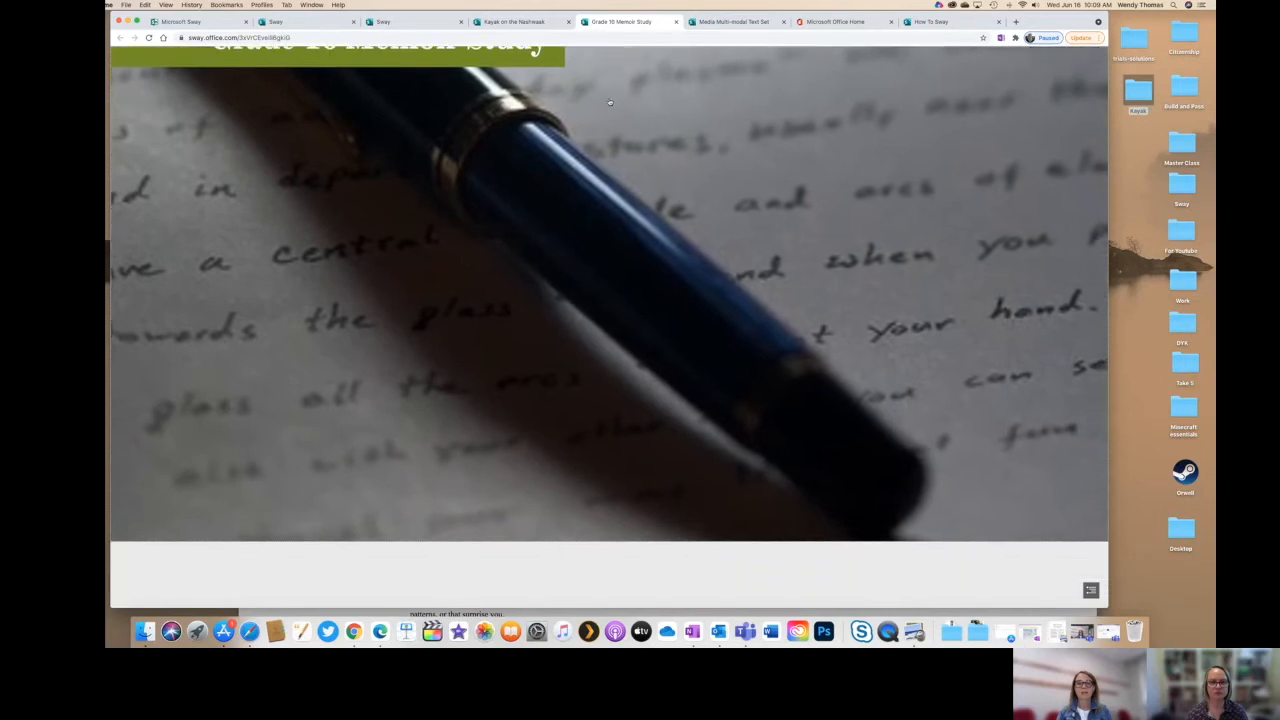
scroll(609, 102, "down", 5)
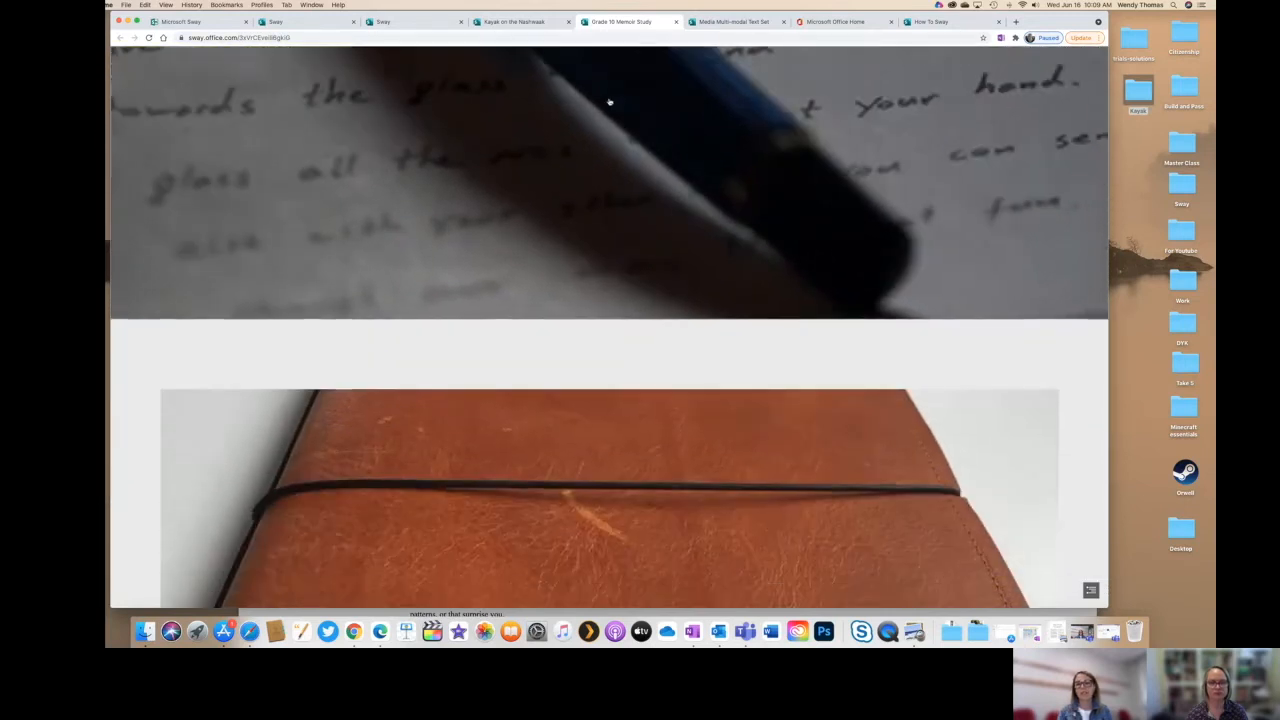
scroll(609, 102, "down", 5)
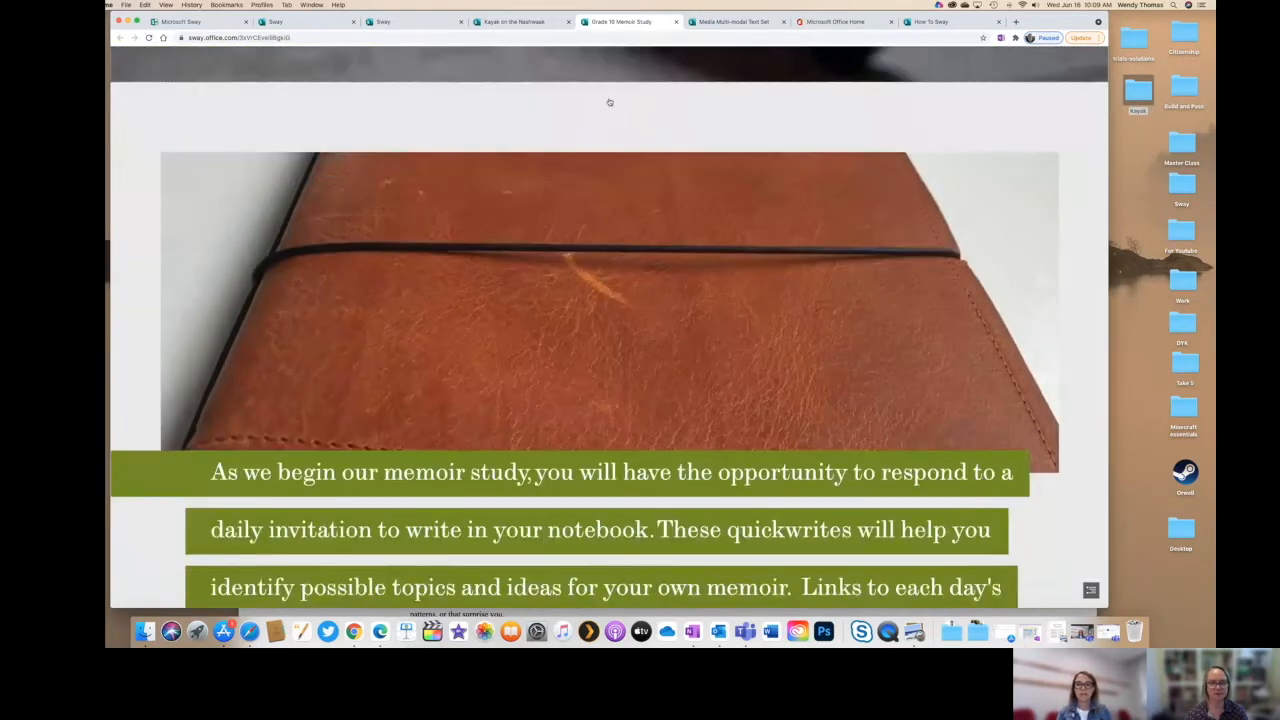
scroll(609, 102, "down", 4)
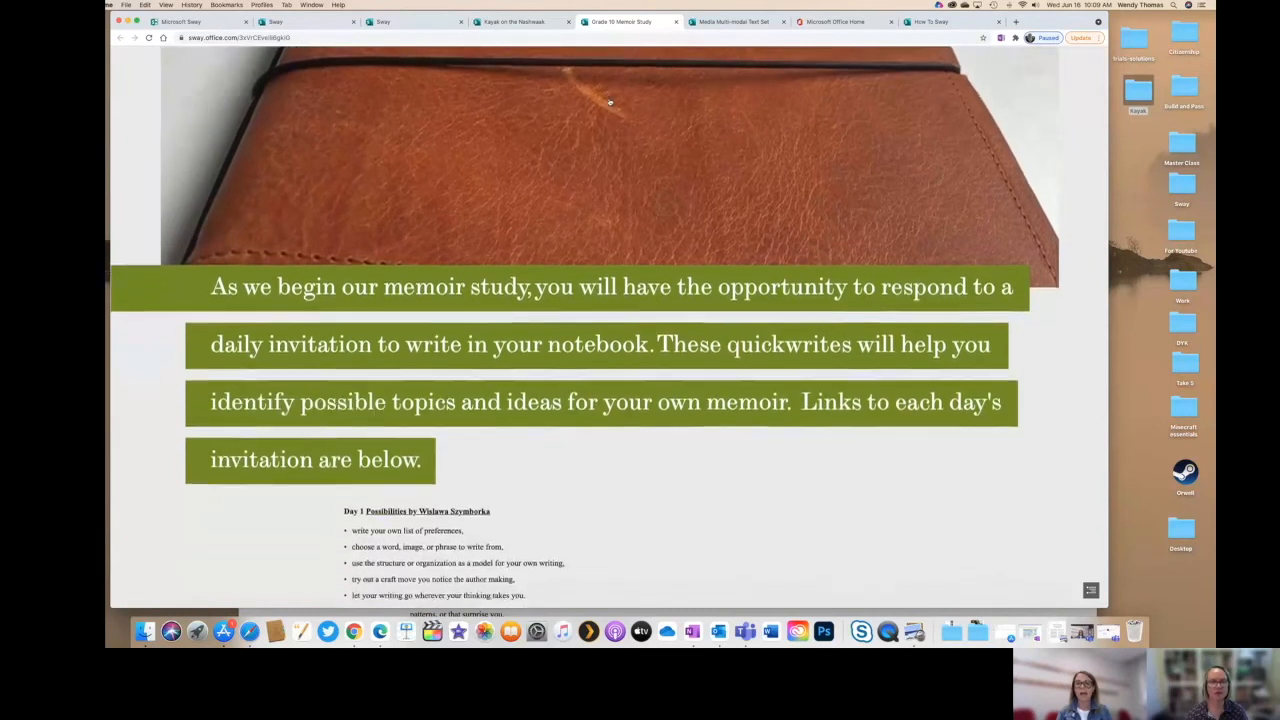
scroll(609, 102, "down", 3)
scroll(609, 102, "down", 2)
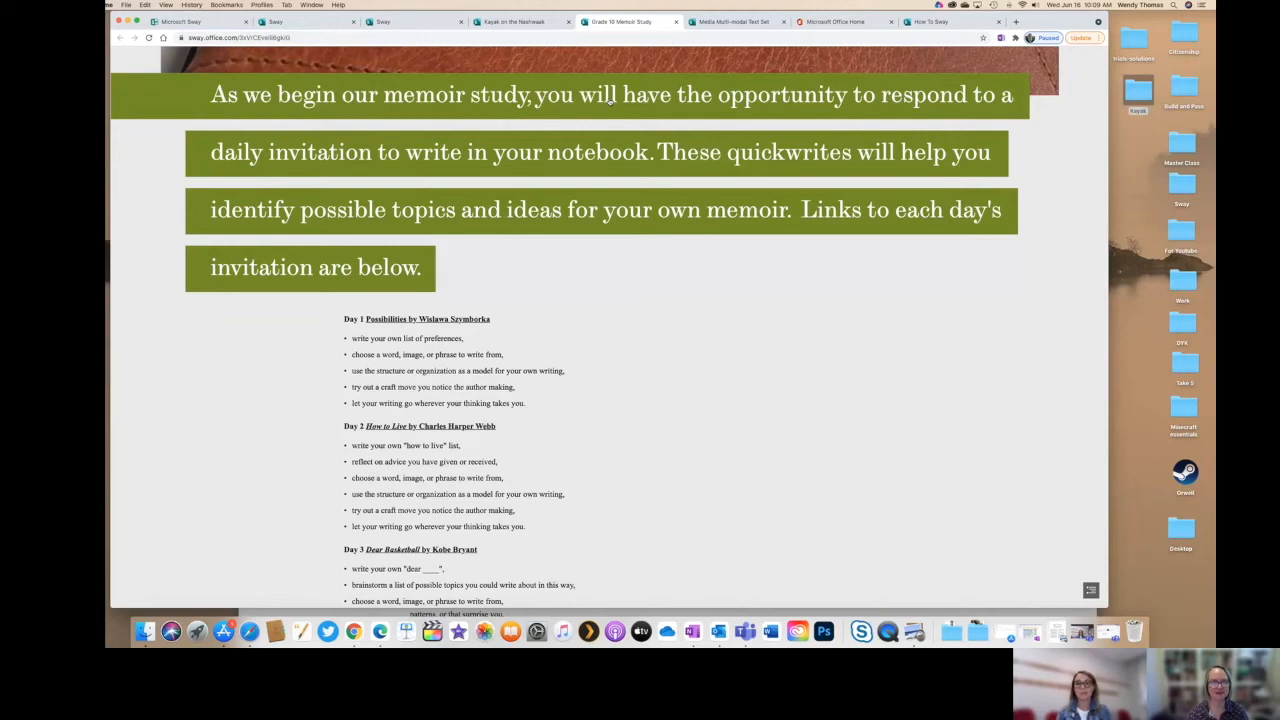
scroll(609, 97, "down", 1)
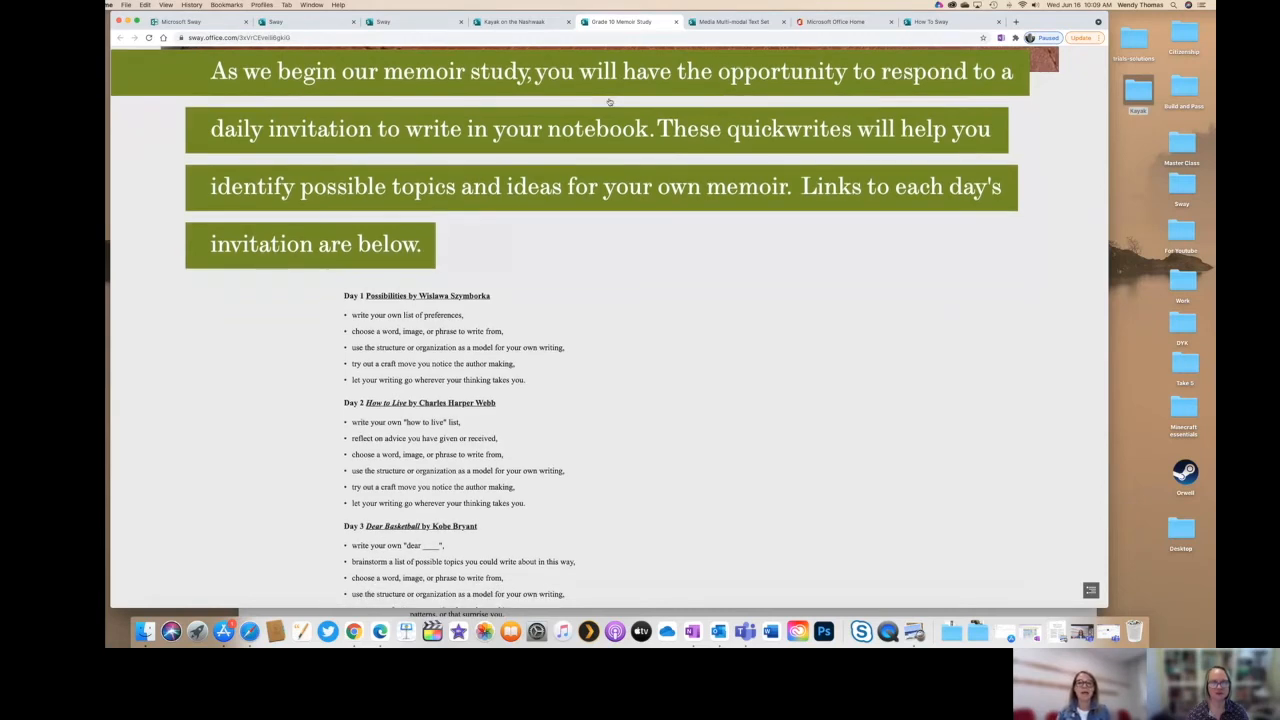